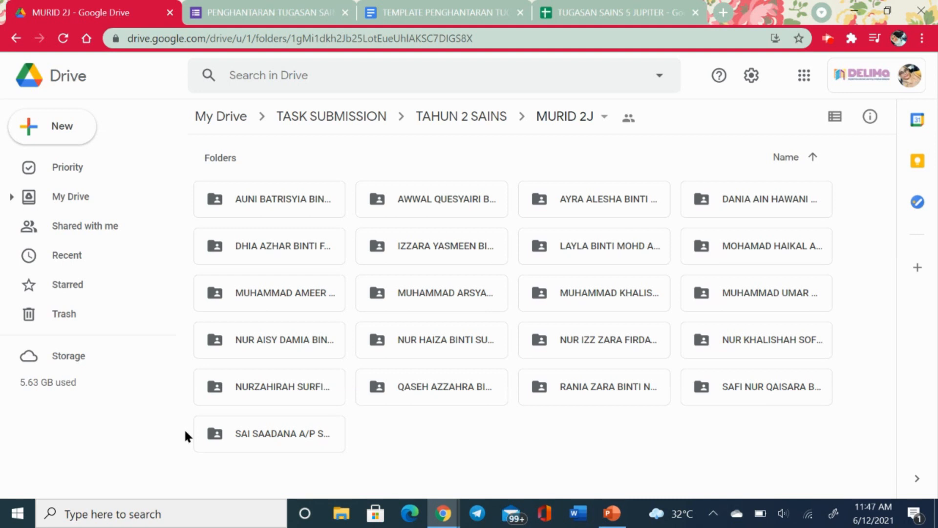
# Open the second-row pupil folder beginning with DHIA in MURID 2J and review the marked assignment in 17 FEB 2021.pdf.
pyautogui.doubleClick(272, 251)
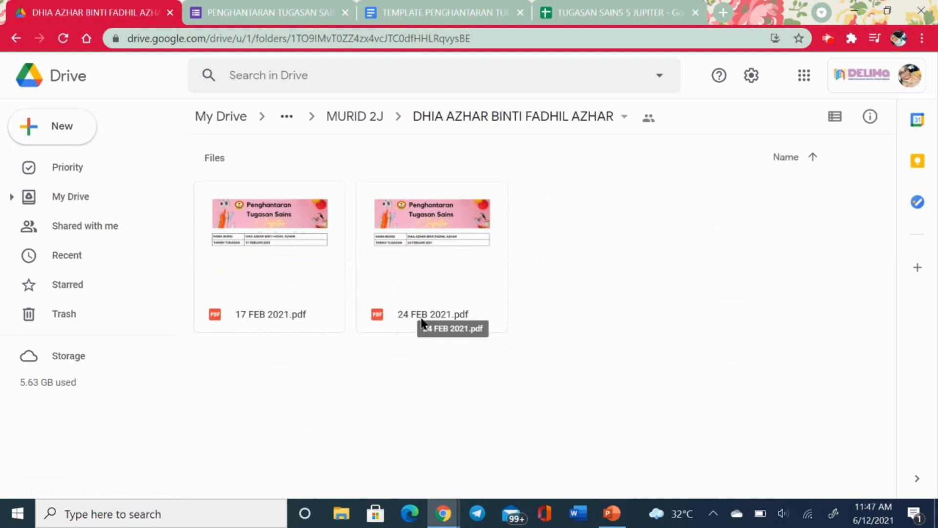
pyautogui.doubleClick(247, 246)
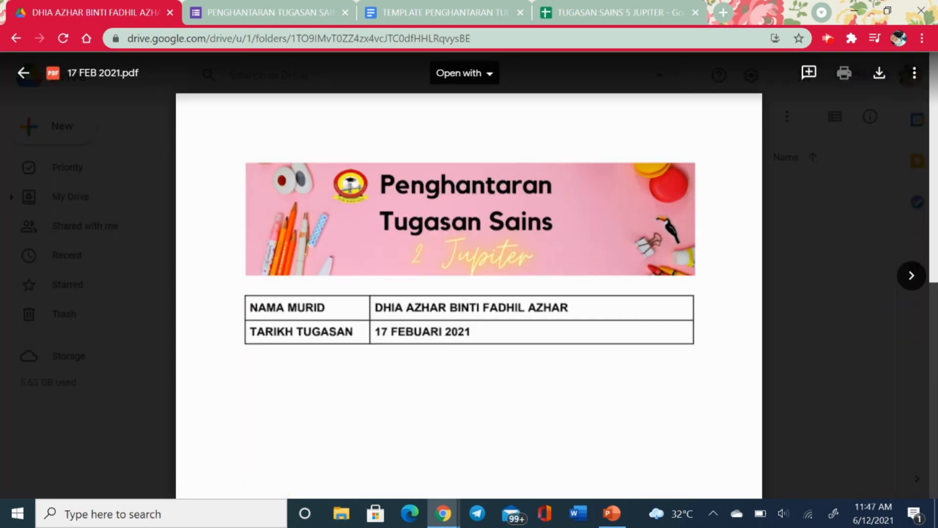
pyautogui.scroll(-10, 937, 391)
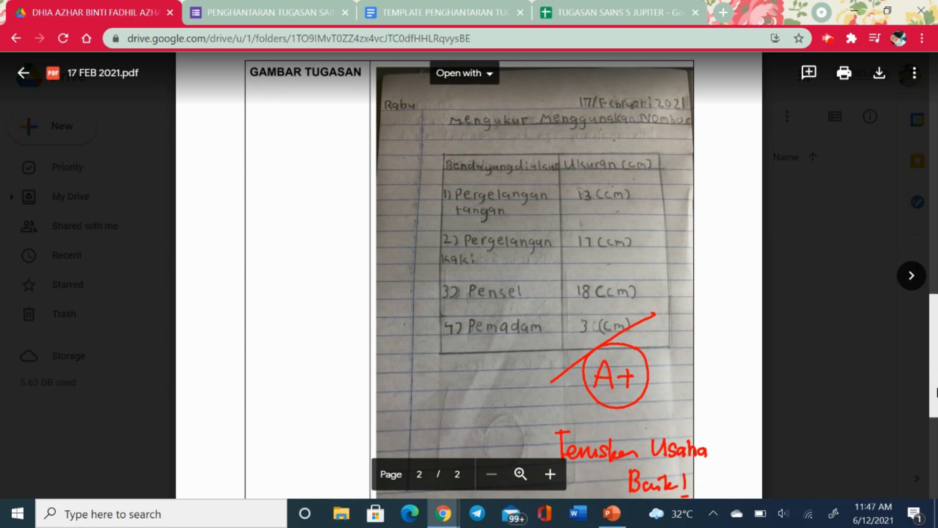
pyautogui.scroll(-1, 937, 391)
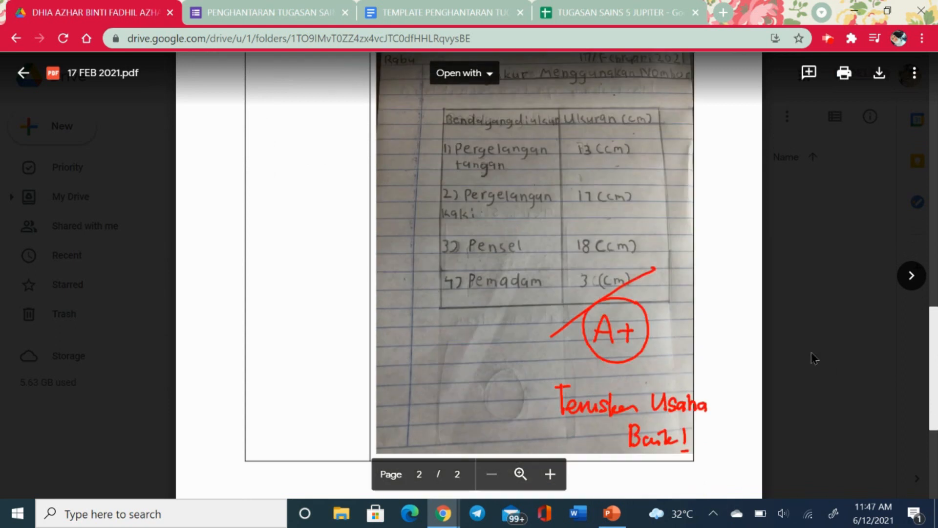
pyautogui.click(820, 322)
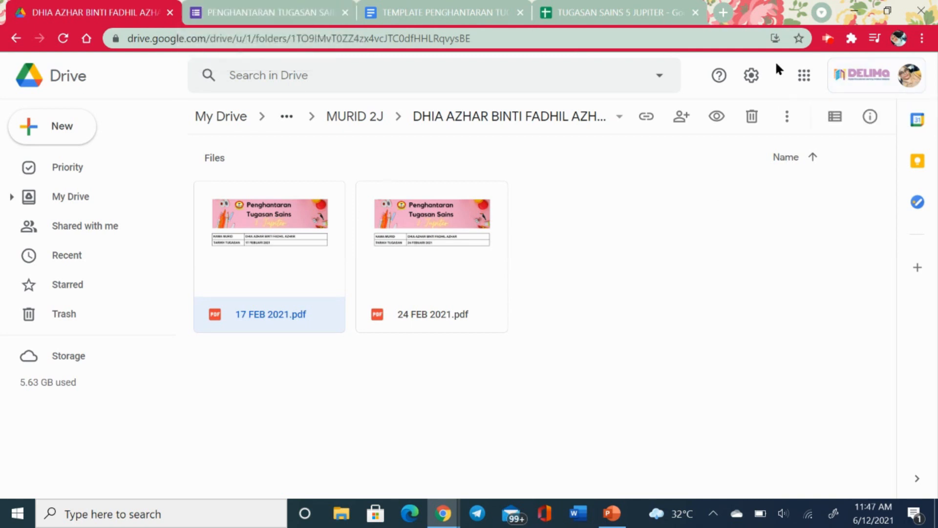
# Examine the PENGHANTARAN TUGASAN SAINS form for 5 JUPITER, including the choices offered for NAMA MURID.
pyautogui.click(273, 12)
pyautogui.moveTo(935, 147); pyautogui.dragTo(933, 176)
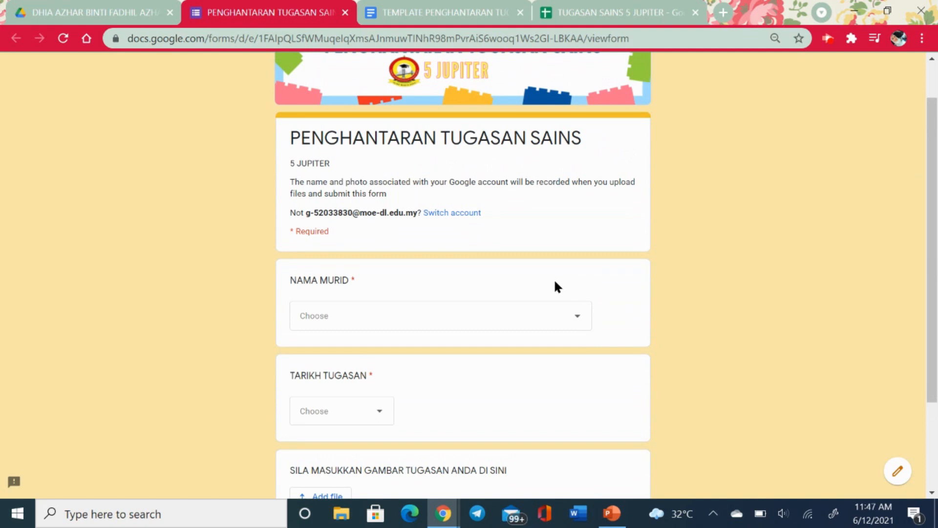
pyautogui.click(501, 322)
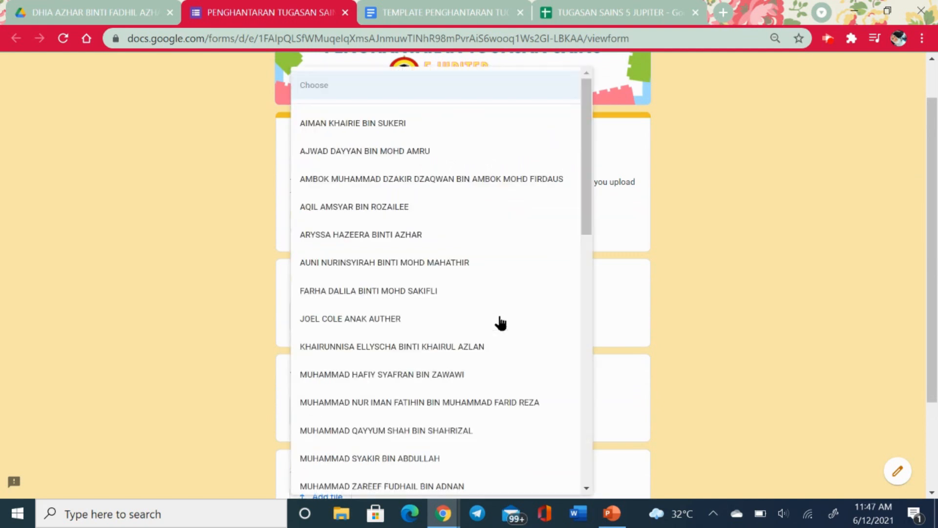
pyautogui.moveTo(582, 181)
pyautogui.mouseDown()
pyautogui.moveTo(596, 268)
pyautogui.moveTo(588, 461)
pyautogui.moveTo(571, 181)
pyautogui.mouseUp()
pyautogui.click(774, 266)
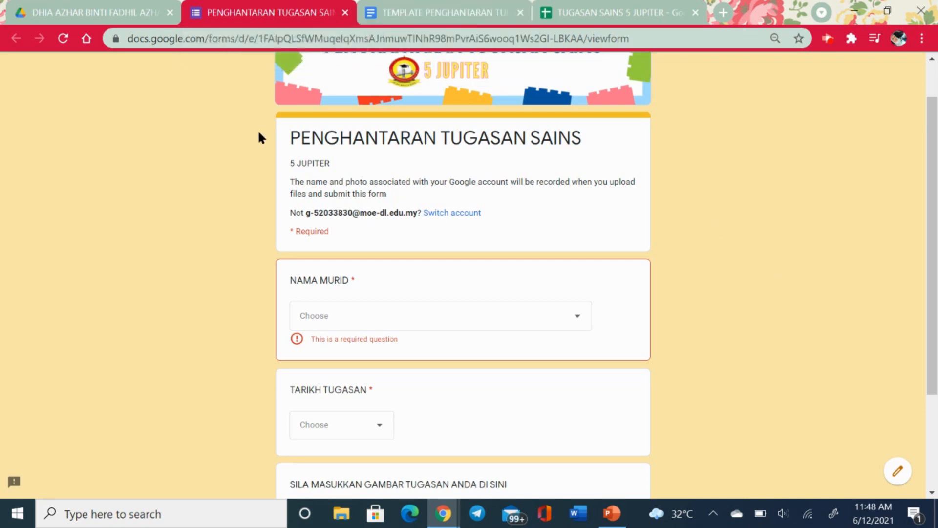
pyautogui.scroll(2, 910, 169)
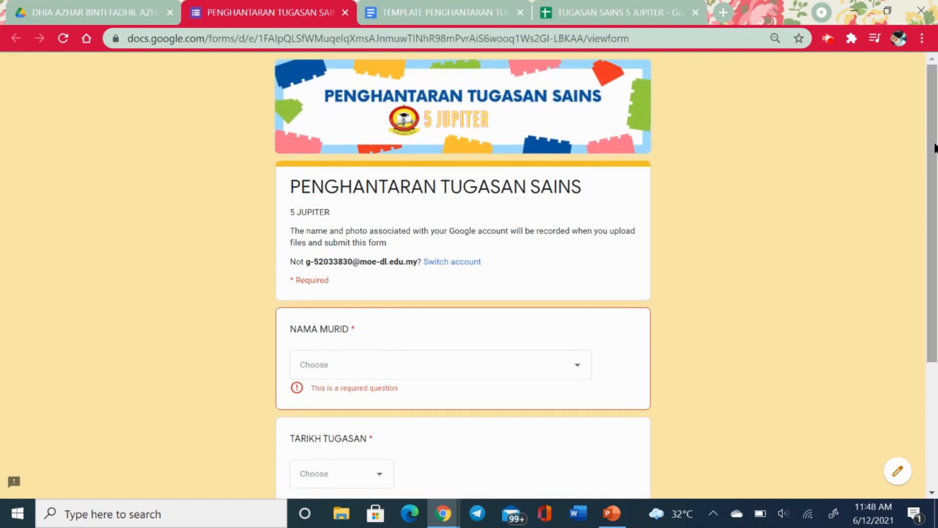
# Examine the markers in the TEMPLATE PENGHANTARAN TUGASAN SAINS document alongside the response sheet, with the template enlarged to 100%.
pyautogui.click(473, 10)
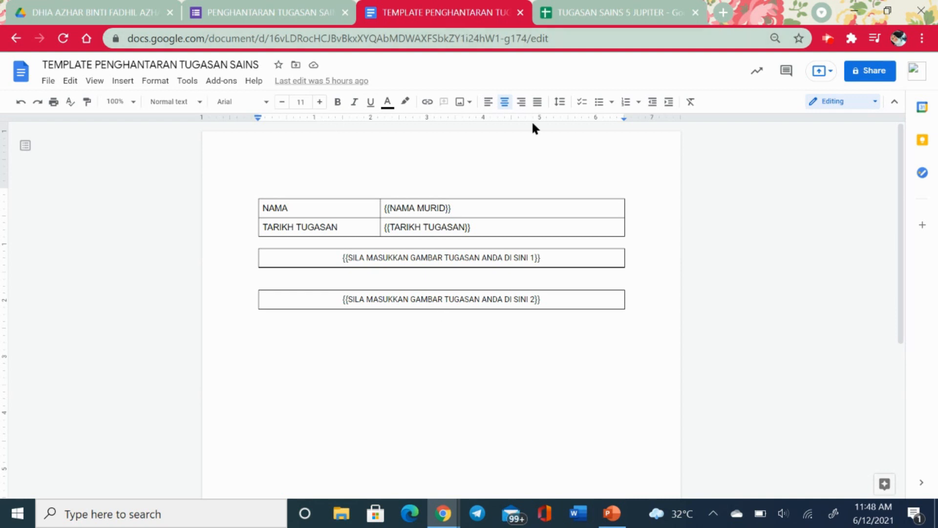
pyautogui.click(583, 7)
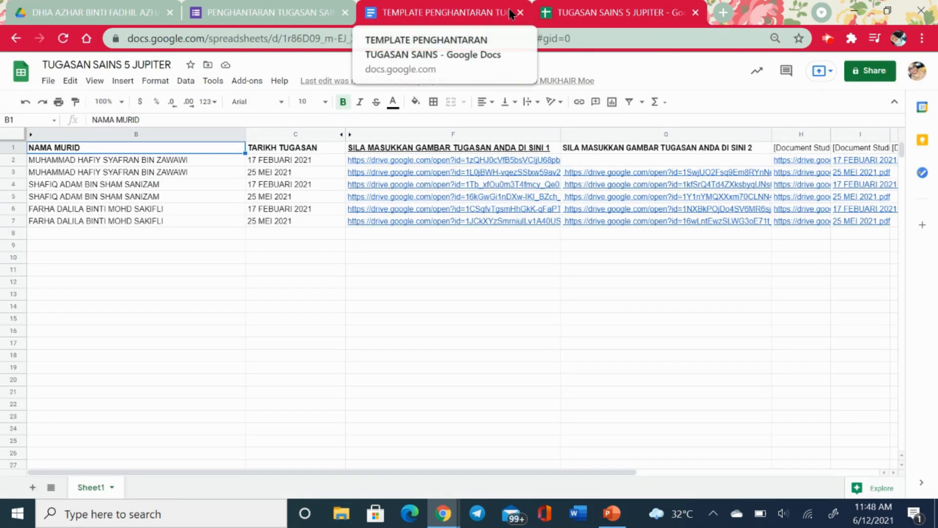
pyautogui.click(460, 7)
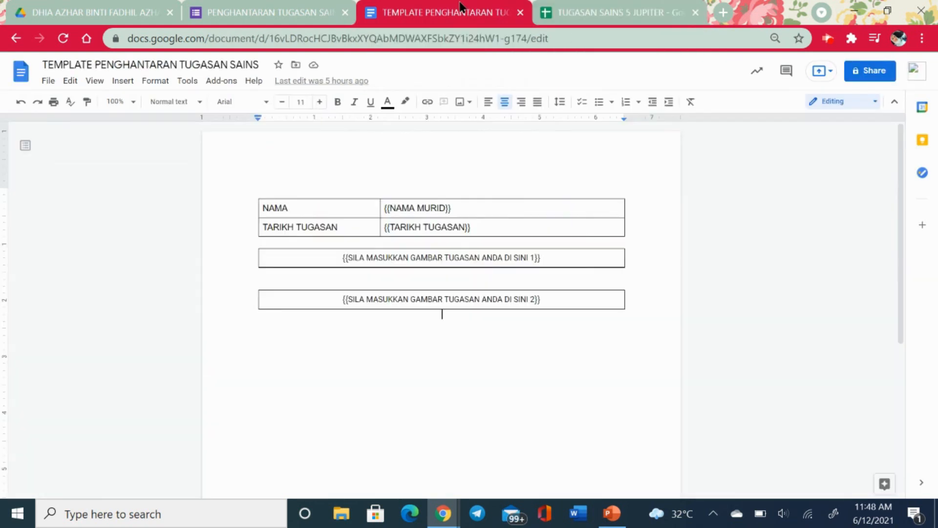
pyautogui.click(387, 208)
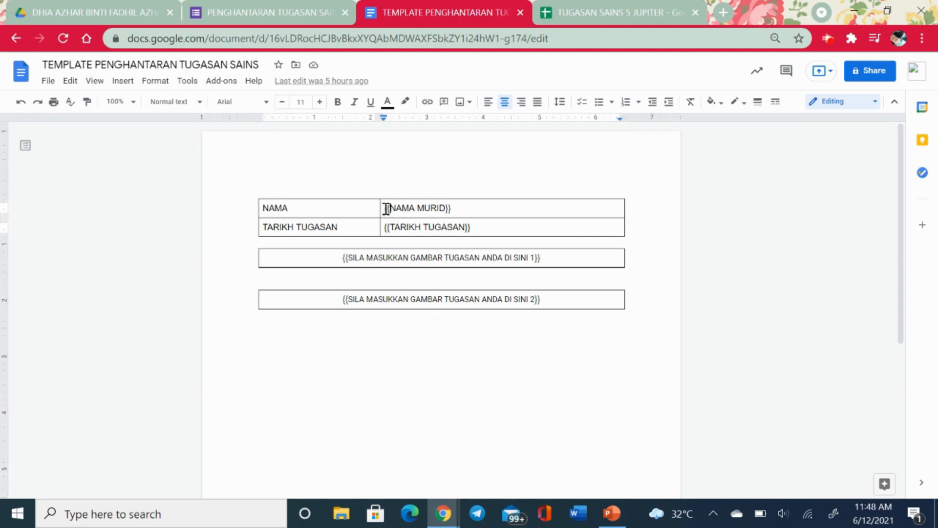
pyautogui.click(435, 442)
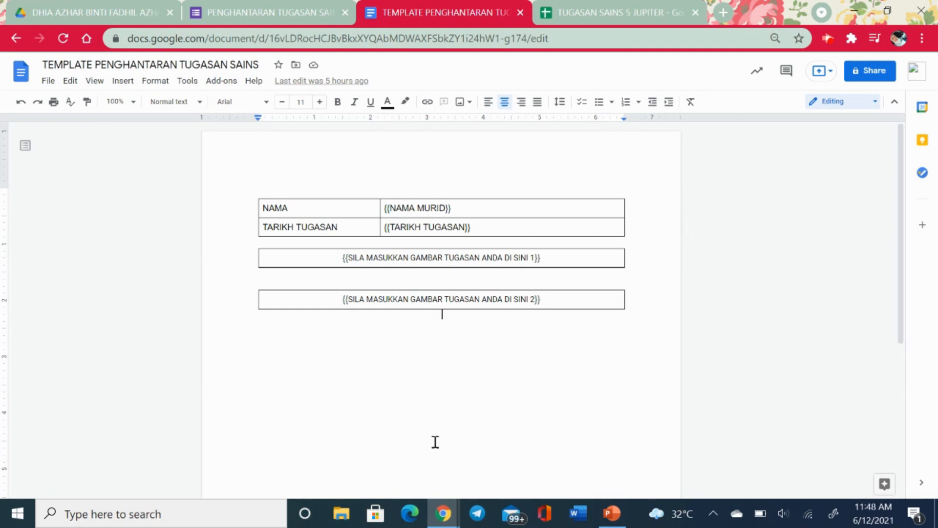
pyautogui.hotkey('ctrl', '+')
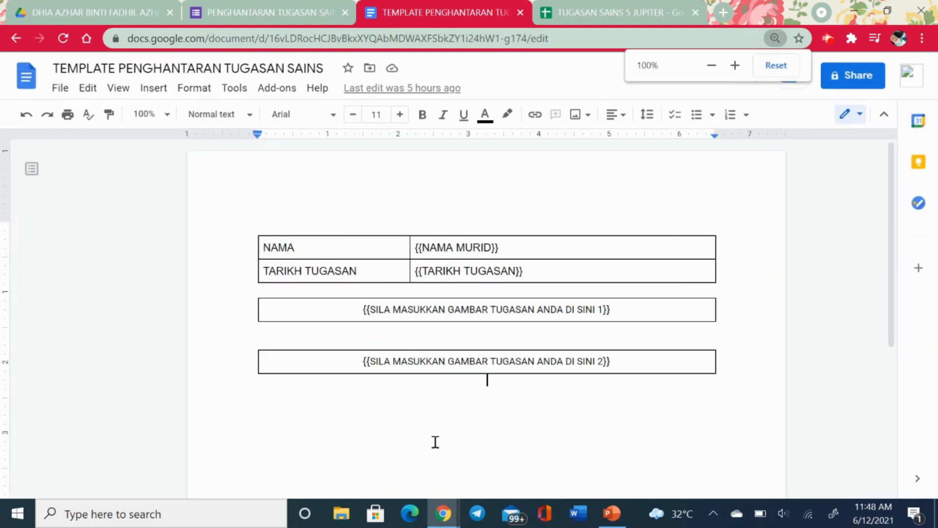
# Compare the NAMA MURID column header in the TUGASAN SAINS 5 JUPITER sheet with its marker in the template document.
pyautogui.click(635, 6)
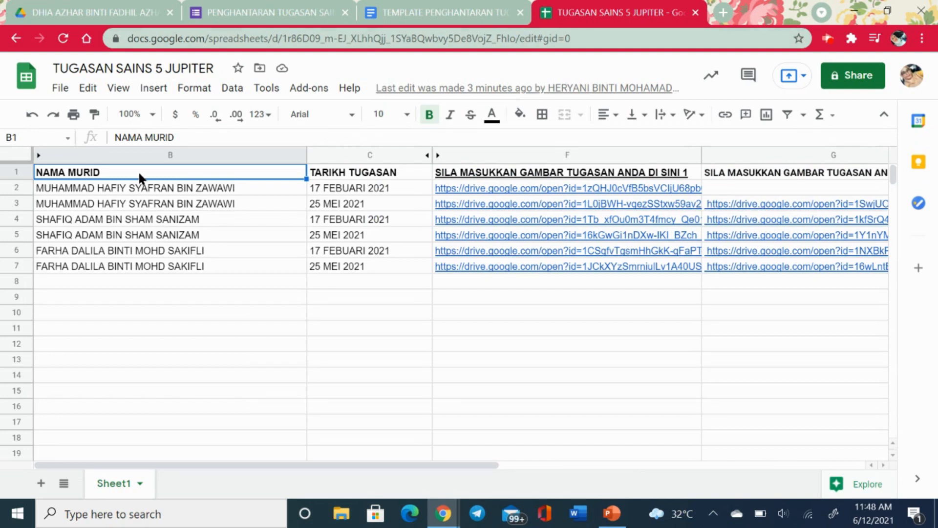
pyautogui.doubleClick(110, 179)
pyautogui.moveTo(100, 172); pyautogui.dragTo(37, 175)
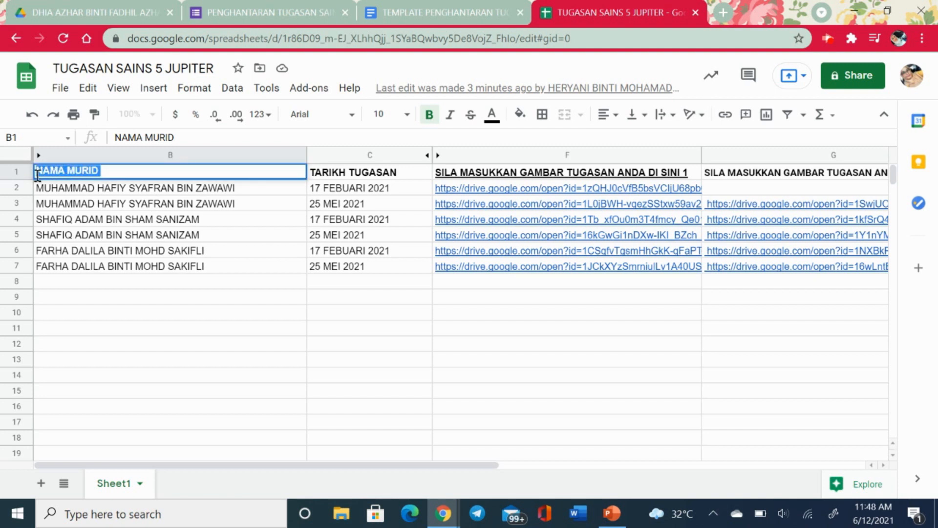
pyautogui.click(445, 12)
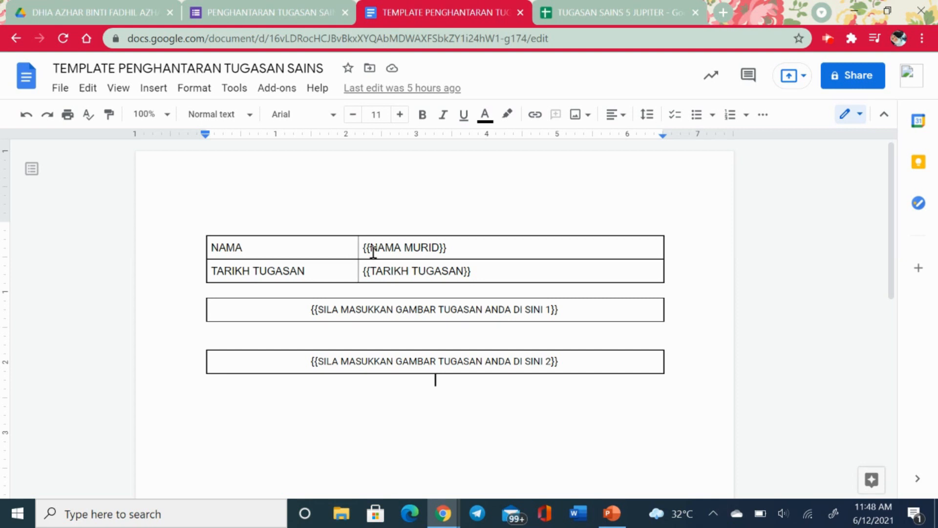
pyautogui.moveTo(373, 252); pyautogui.dragTo(445, 251)
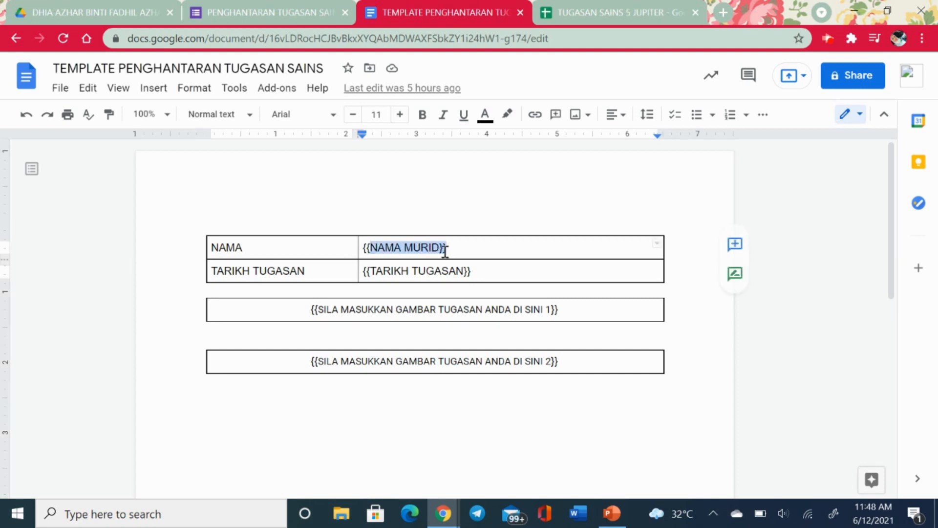
pyautogui.click(444, 249)
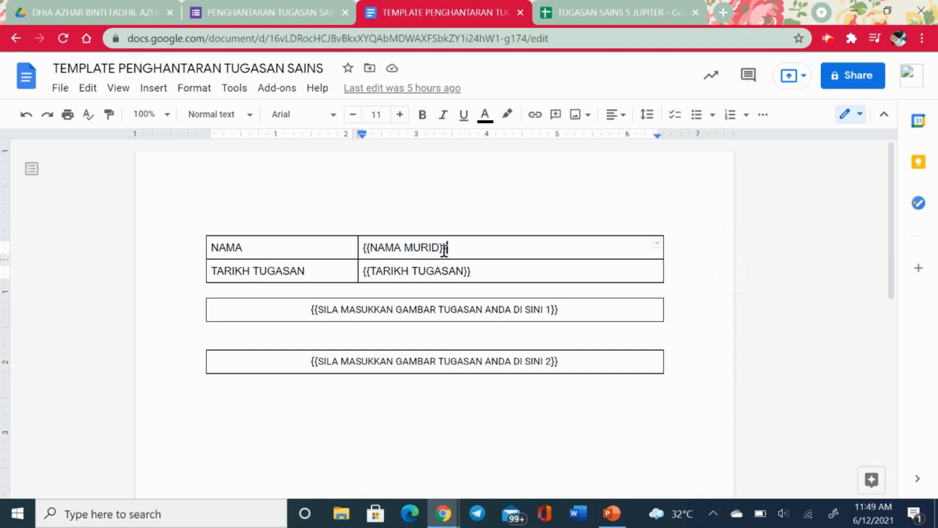
# Compare the TARIKH TUGASAN column header in the response sheet with the matching marker in the template document.
pyautogui.click(555, 15)
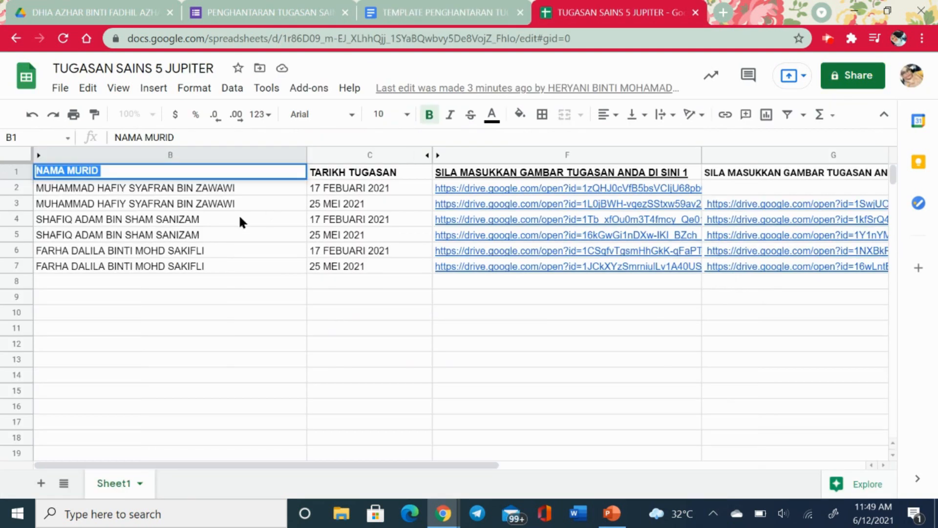
pyautogui.click(335, 177)
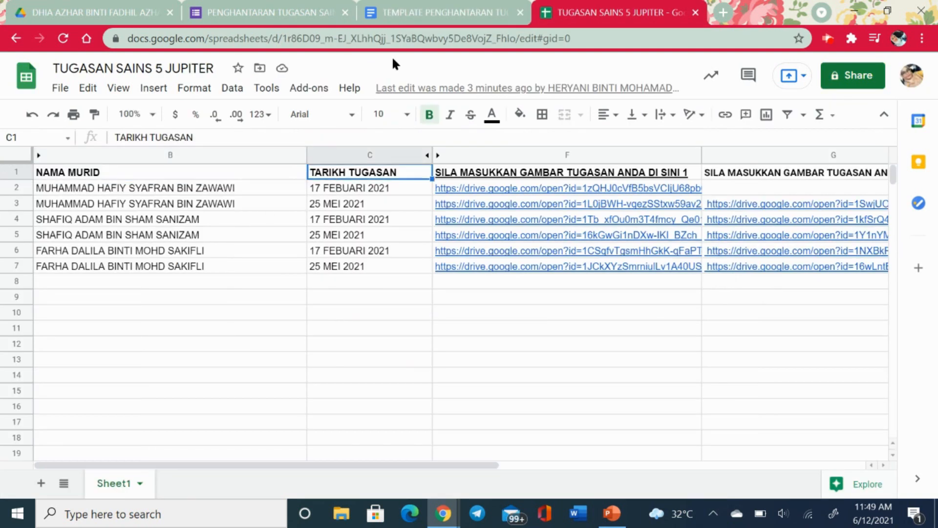
pyautogui.click(419, 13)
pyautogui.moveTo(370, 271); pyautogui.dragTo(463, 275)
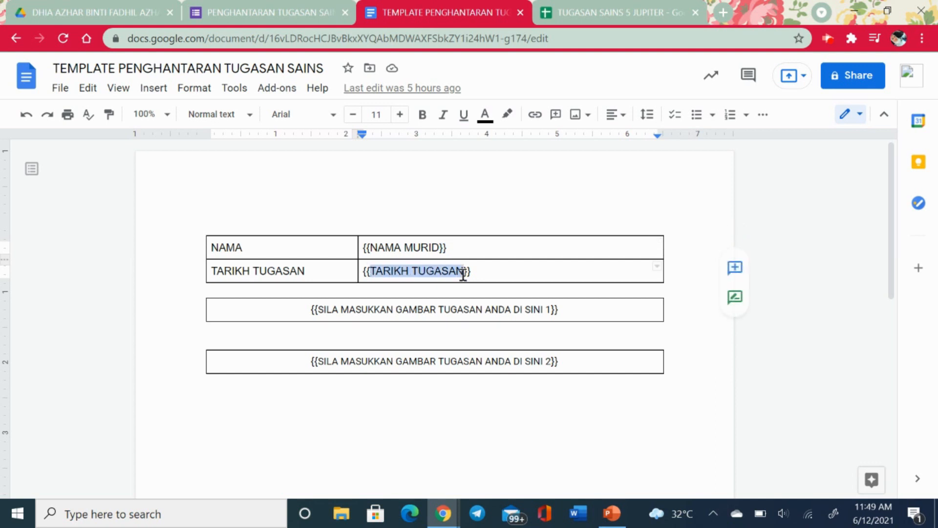
pyautogui.click(558, 8)
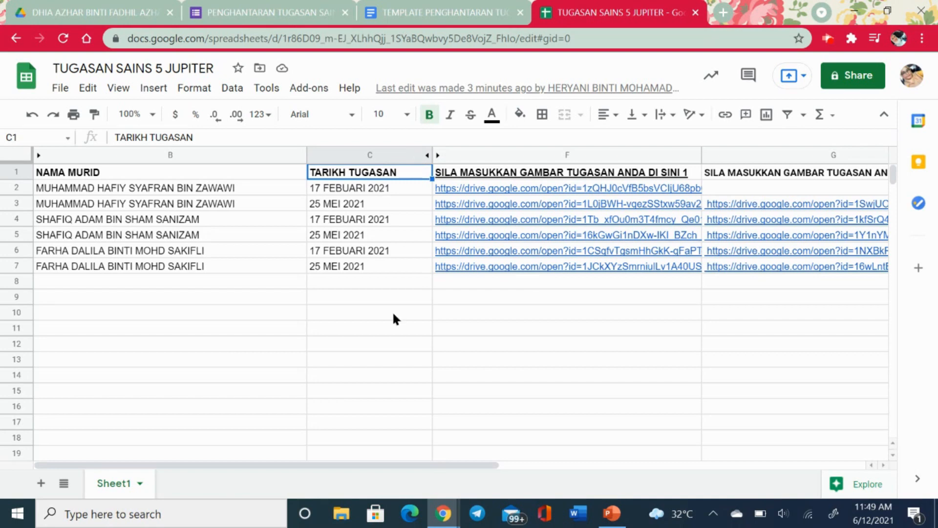
# Compare the form's image upload question with the SILA MASUKKAN GAMBAR TUGASAN ANDA DI SINI sheet headers and template markers.
pyautogui.click(307, 10)
pyautogui.scroll(-5, 277, 356)
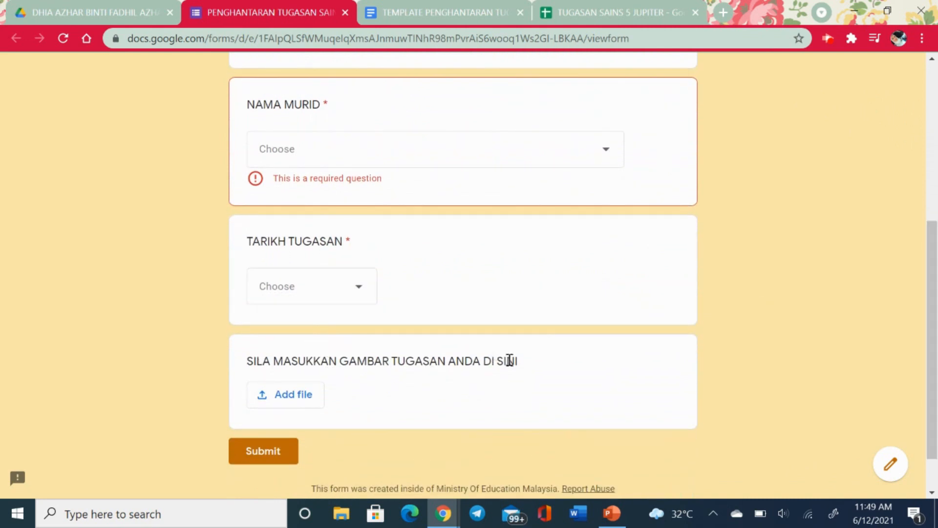
pyautogui.click(596, 6)
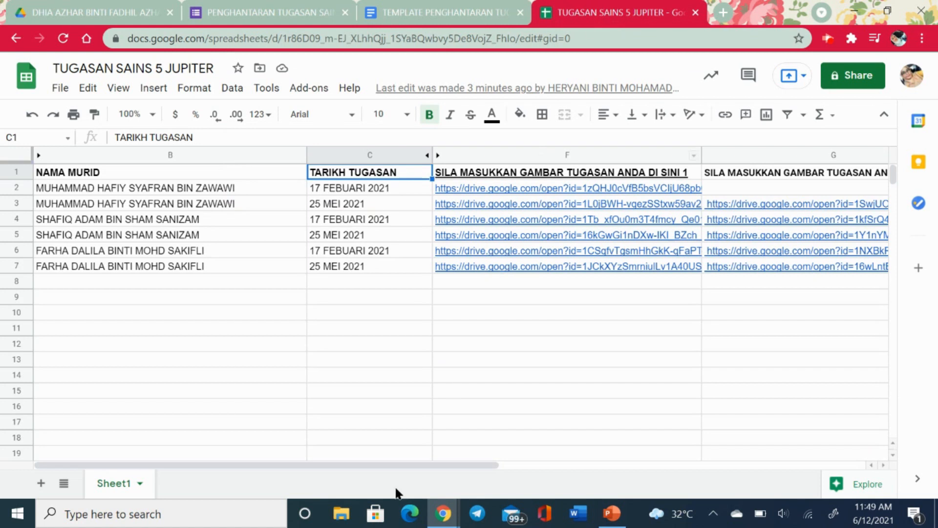
pyautogui.moveTo(380, 467); pyautogui.dragTo(433, 466)
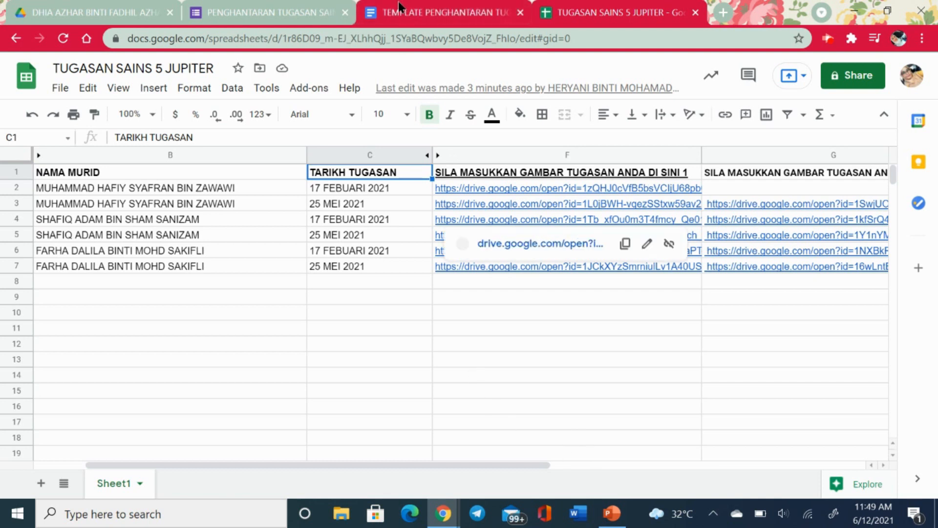
pyautogui.click(445, 12)
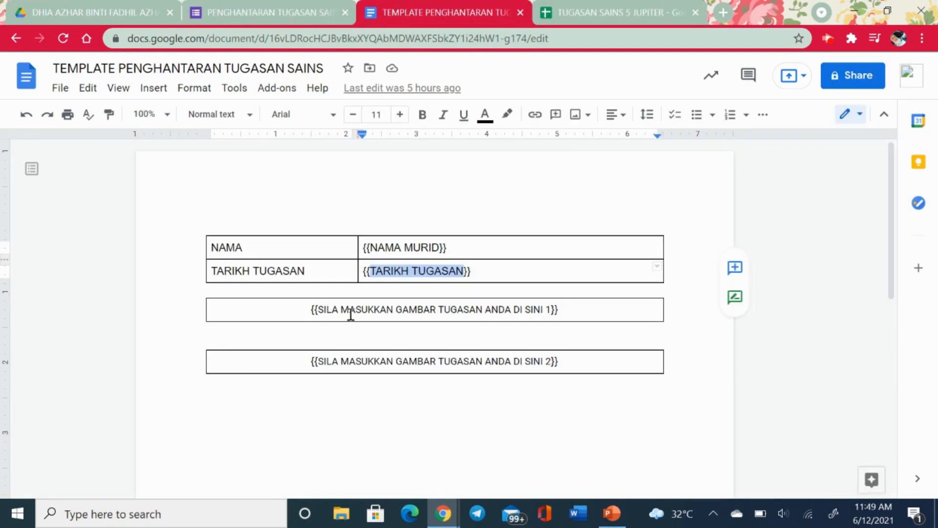
pyautogui.moveTo(317, 309); pyautogui.dragTo(551, 310)
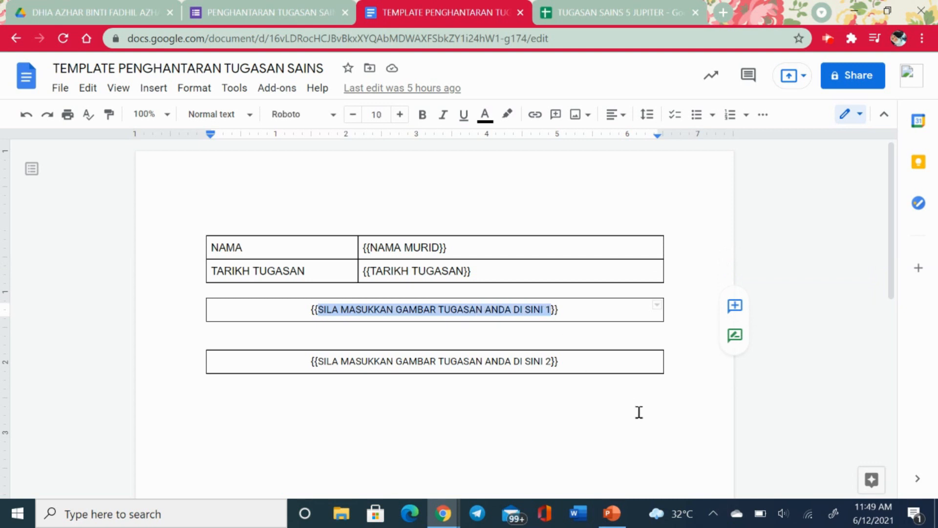
pyautogui.click(614, 9)
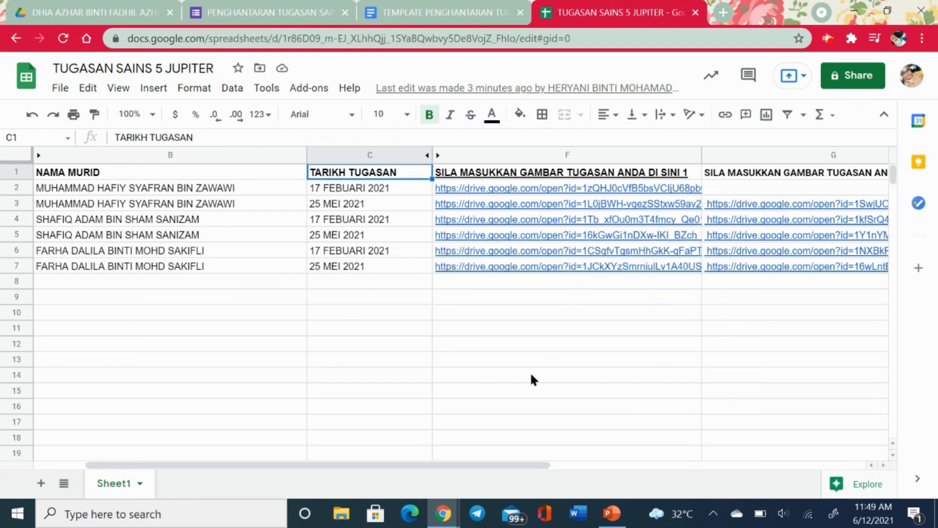
pyautogui.moveTo(462, 464); pyautogui.dragTo(485, 465)
# Open the Document Studio add-on for the TUGASAN SAINS 5 JUPITER response sheet.
pyautogui.click(315, 93)
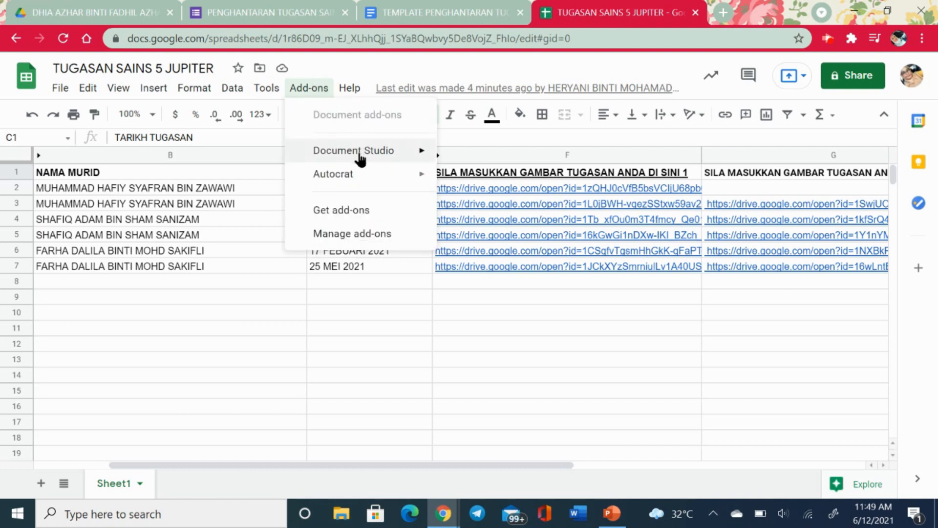
pyautogui.moveTo(360, 156)
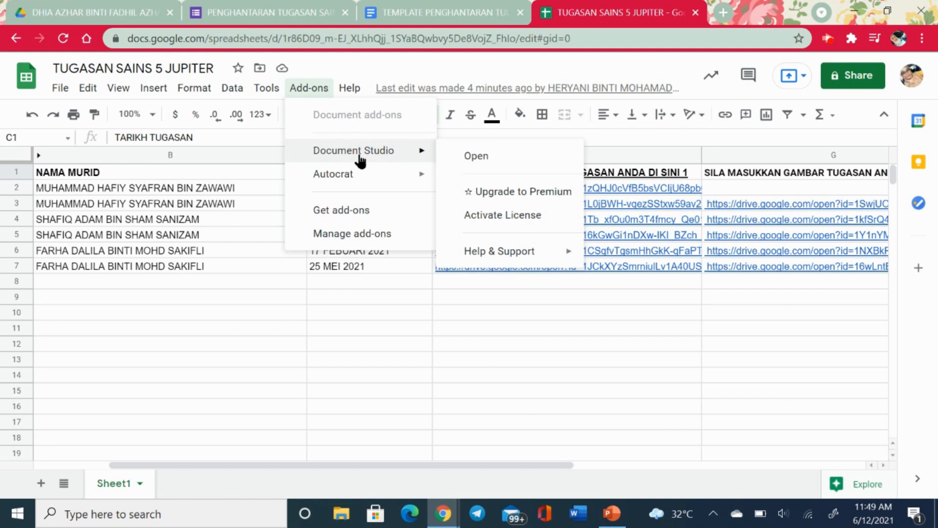
pyautogui.click(463, 161)
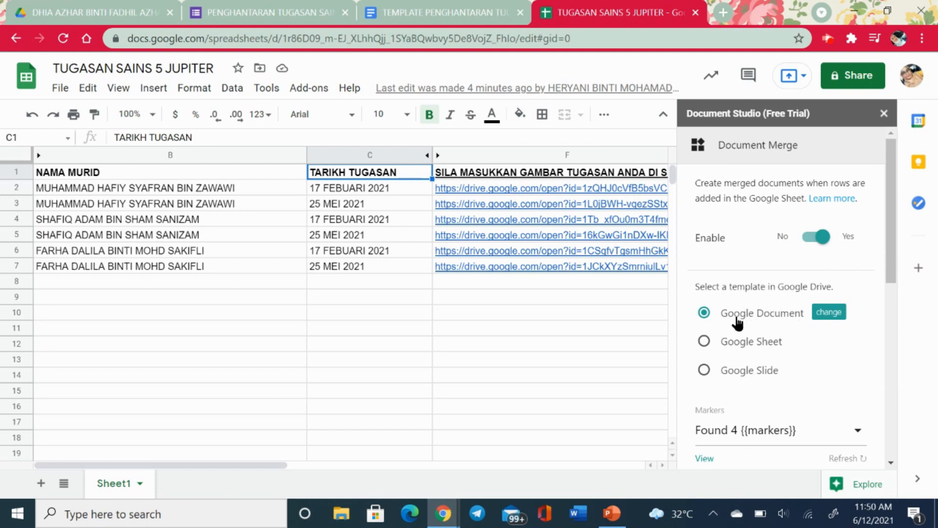
# Set the Google Document merge template to TEMPLATE PENGHANTARAN TUGASAN SAINS from Google Drive.
pyautogui.click(821, 318)
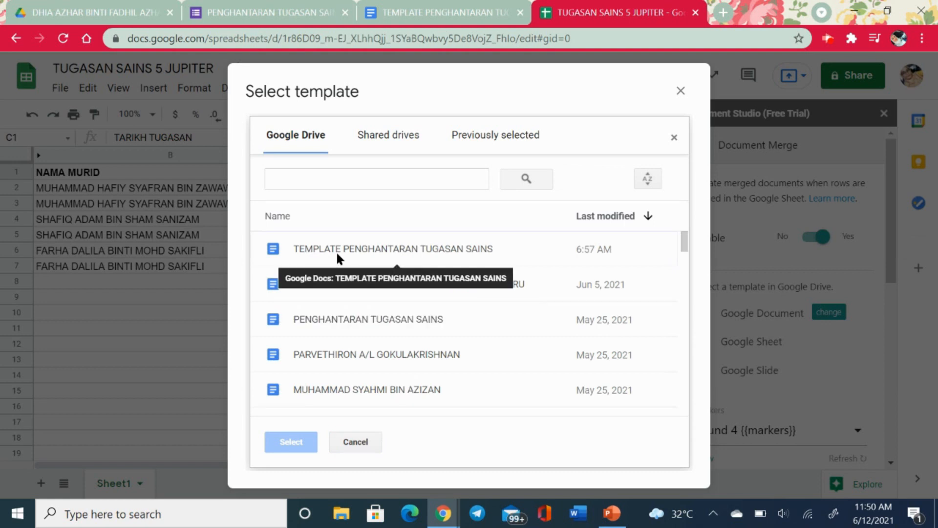
pyautogui.click(443, 12)
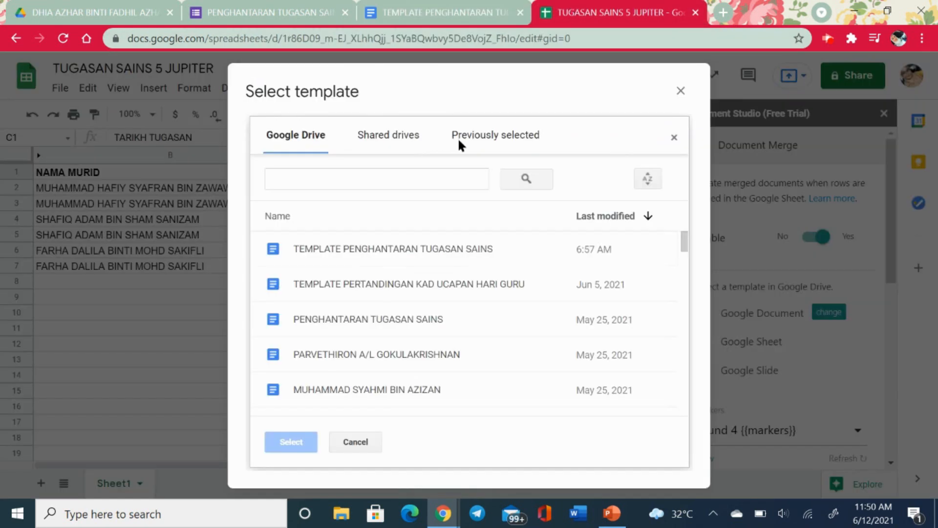
pyautogui.click(567, 11)
pyautogui.click(432, 248)
pyautogui.click(295, 446)
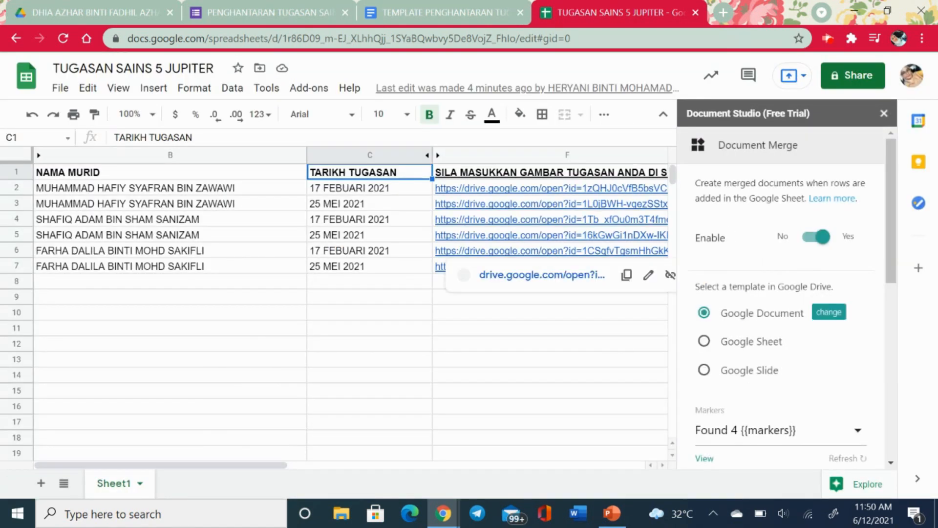
# Compare the markers detected by Document Studio with the name, date and image markers in the template document.
pyautogui.moveTo(887, 263); pyautogui.dragTo(890, 324)
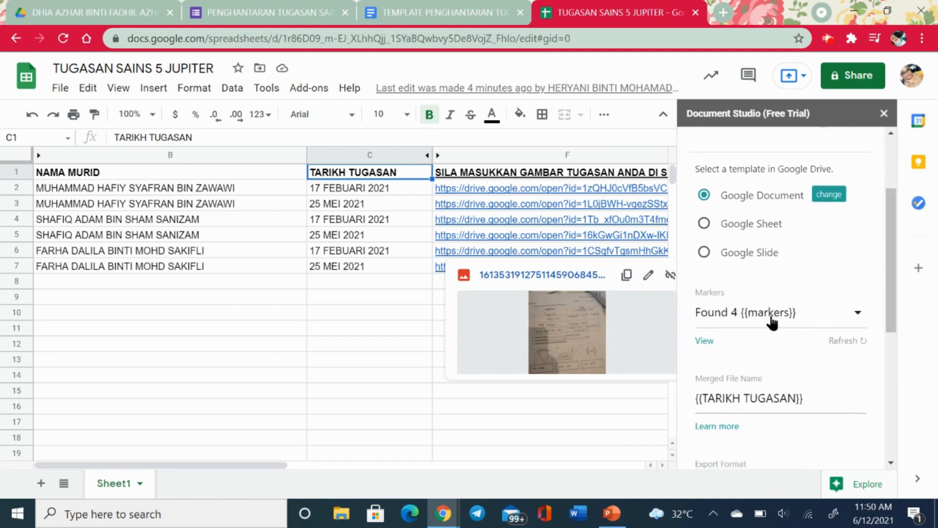
pyautogui.moveTo(254, 464); pyautogui.dragTo(273, 468)
pyautogui.click(434, 7)
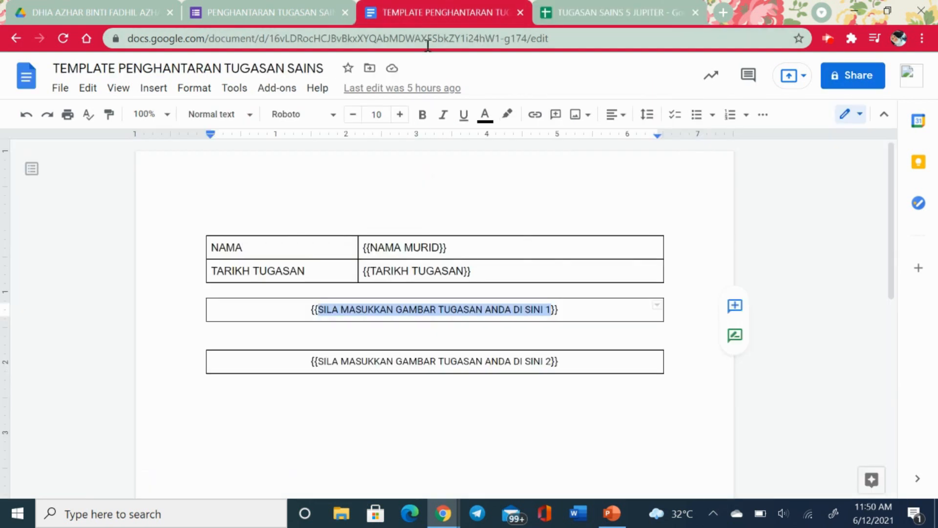
pyautogui.click(415, 252)
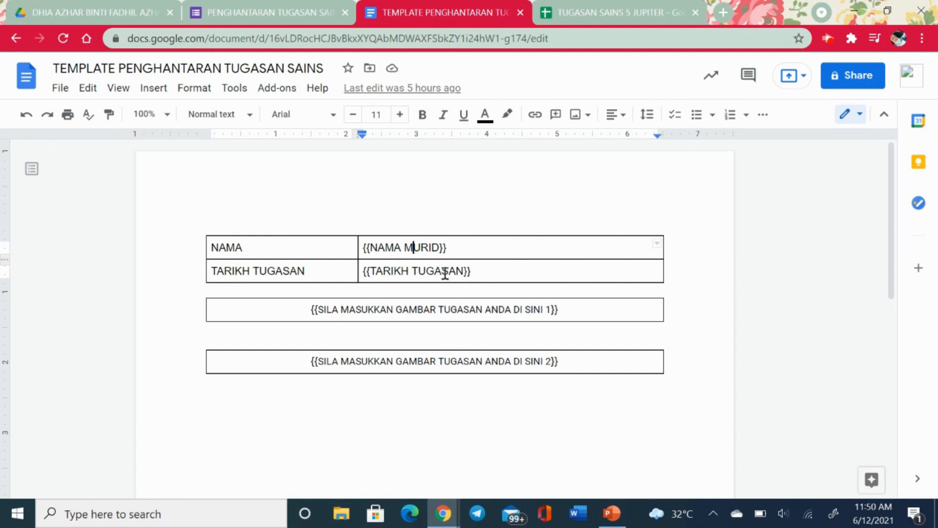
pyautogui.click(464, 309)
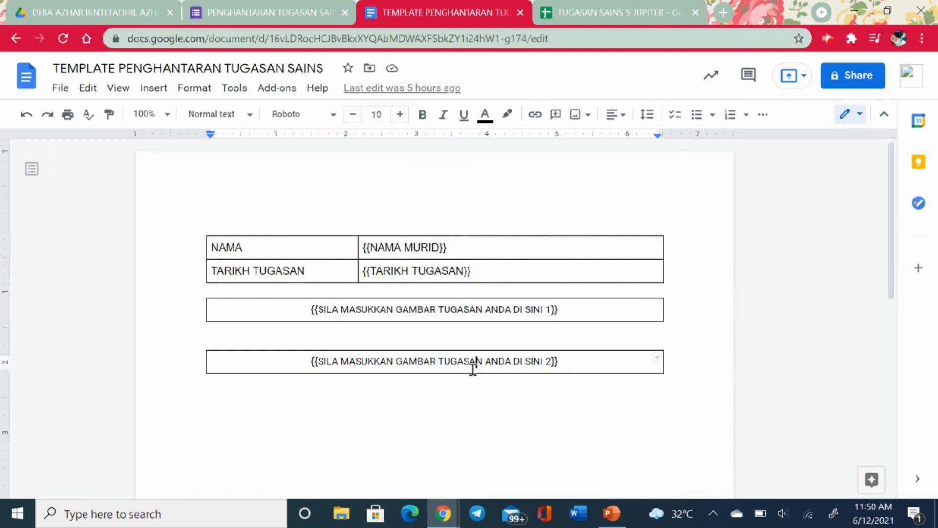
pyautogui.click(646, 2)
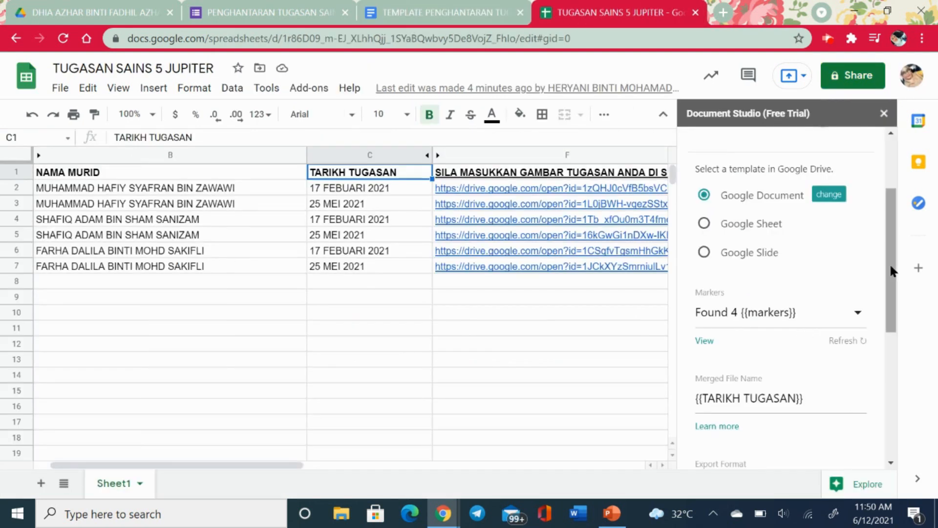
# Compare the merged file name {{TARIKH TUGASAN}} with the PDF names in Drive and the sheet's TARIKH TUGASAN column header.
pyautogui.scroll(-3, 889, 264)
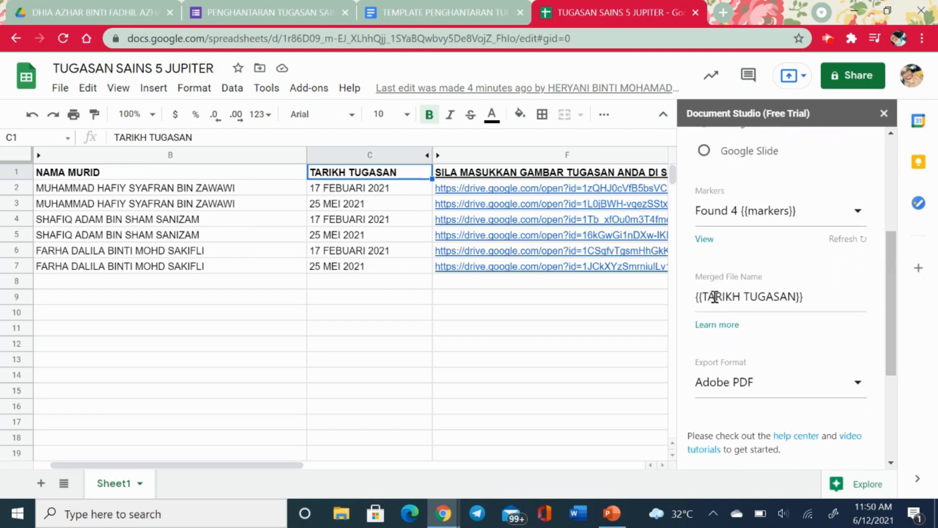
pyautogui.click(92, 12)
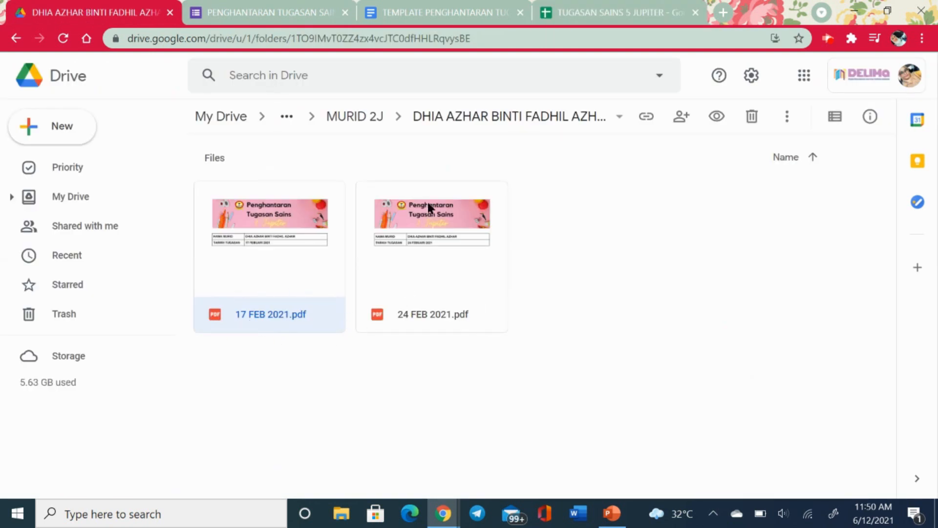
pyautogui.click(565, 6)
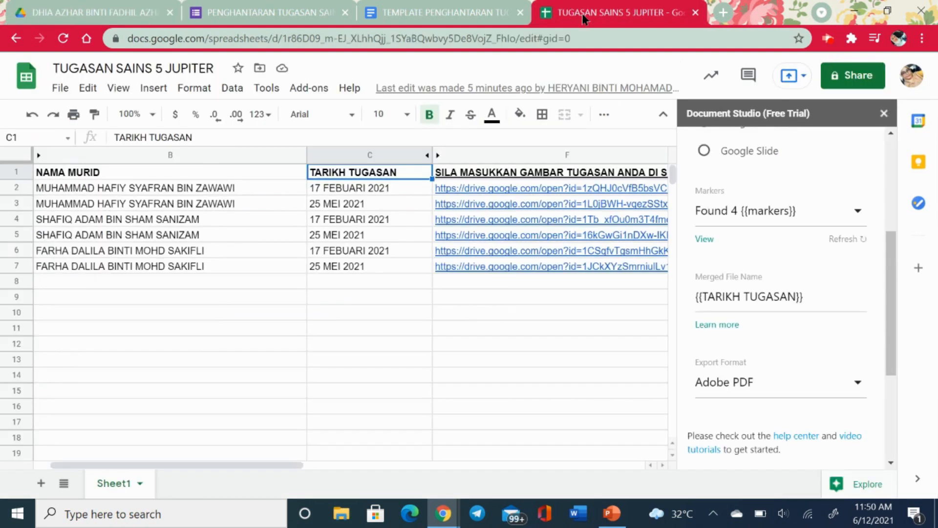
pyautogui.click(707, 297)
pyautogui.moveTo(707, 297); pyautogui.dragTo(797, 297)
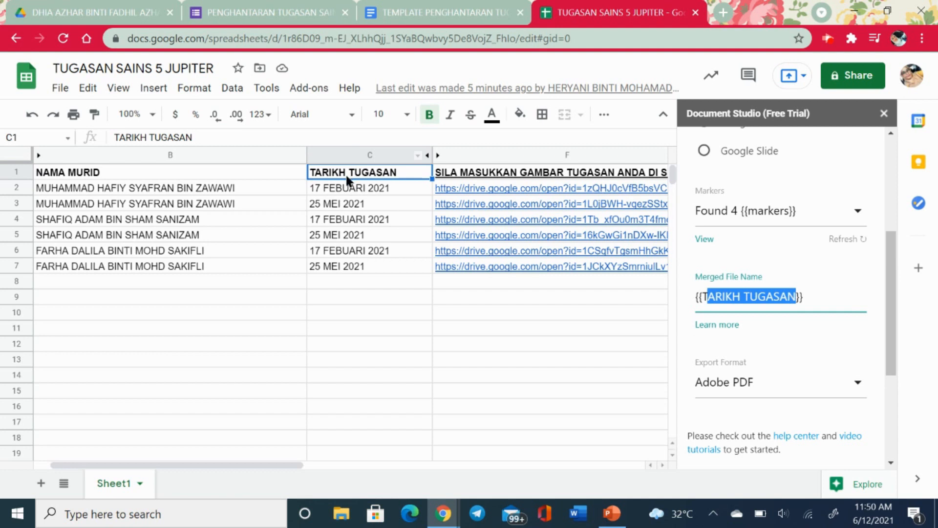
pyautogui.click(344, 173)
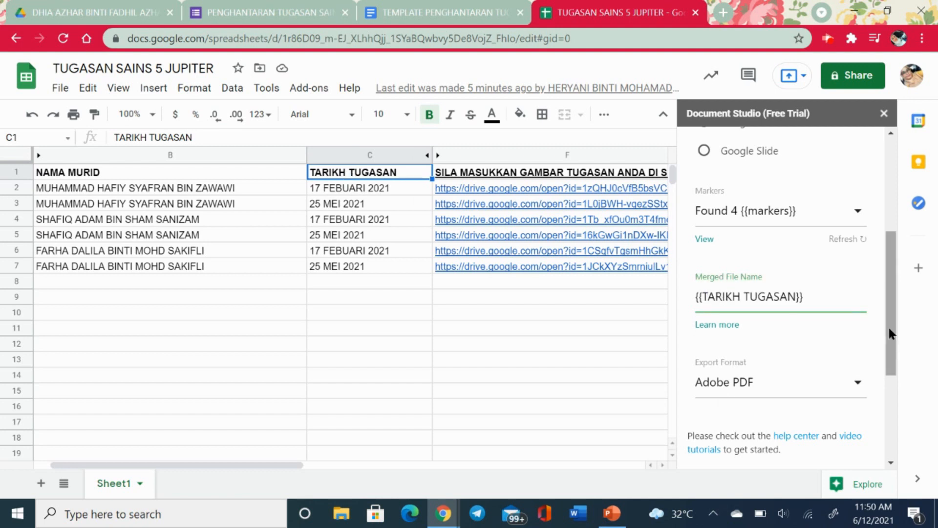
pyautogui.click(808, 296)
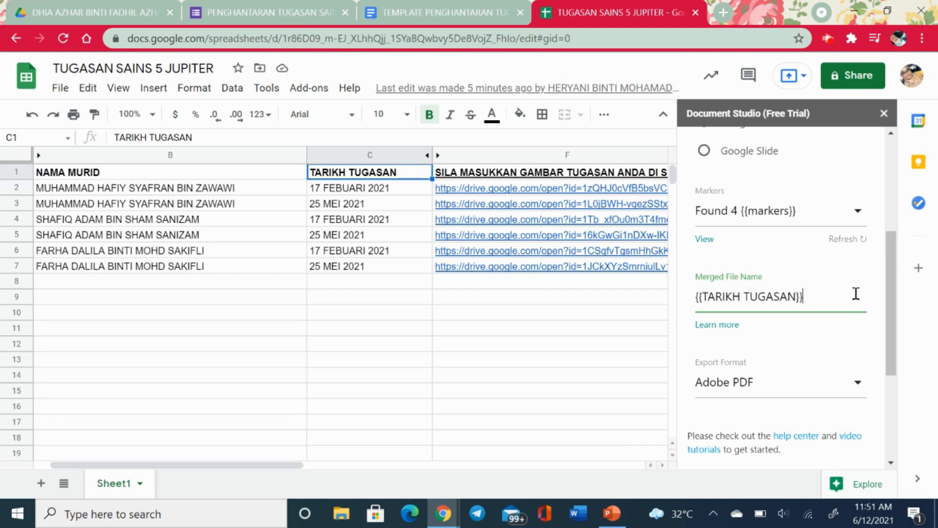
# Check the Adobe PDF export format and open the Upload to Google Drive settings in Document Studio.
pyautogui.moveTo(893, 319); pyautogui.dragTo(893, 357)
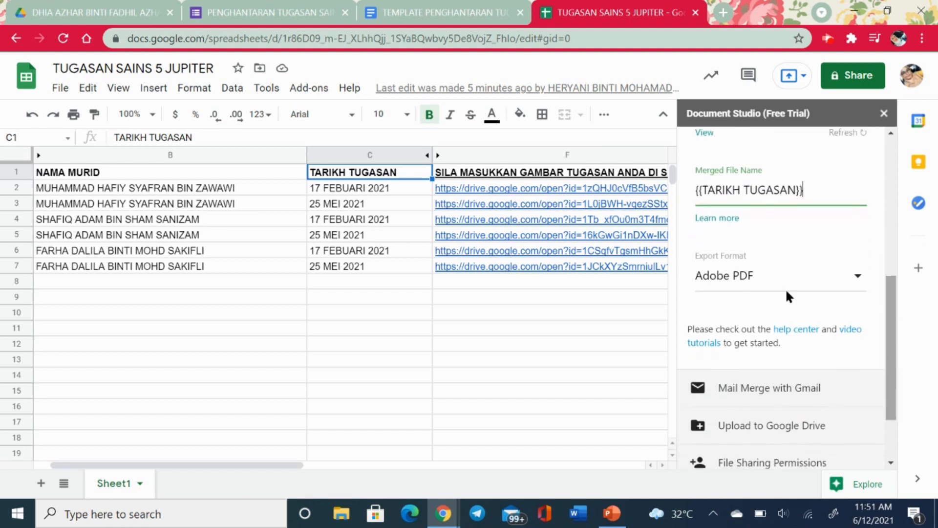
pyautogui.moveTo(890, 314); pyautogui.dragTo(894, 363)
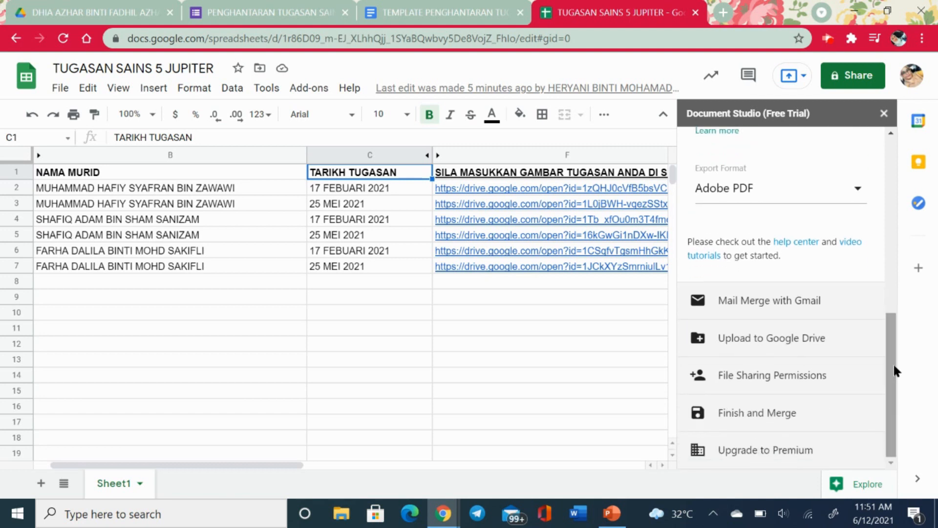
pyautogui.click(795, 347)
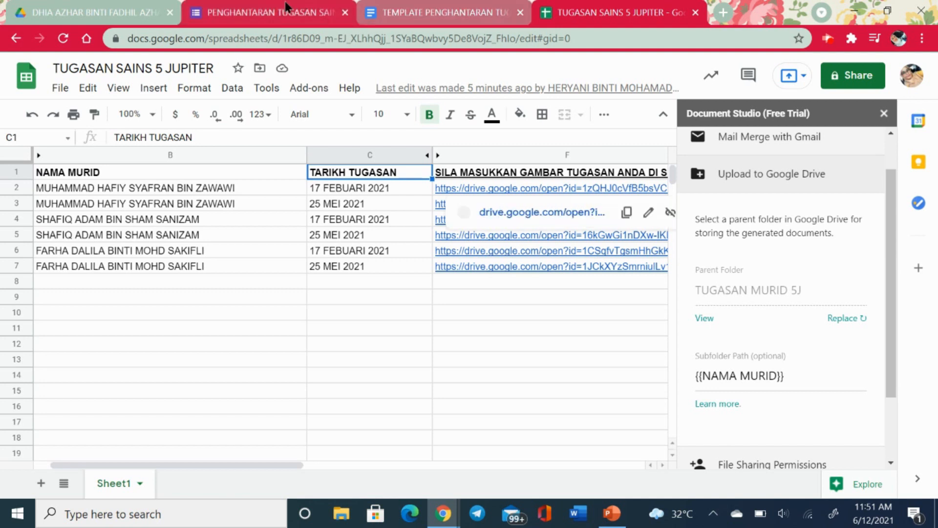
# Look up the TUGASAN MURID 5J folder under TASK SUBMISSION, TAHUN 5 SAINS in Drive, and return to the response sheet.
pyautogui.click(93, 12)
pyautogui.click(357, 116)
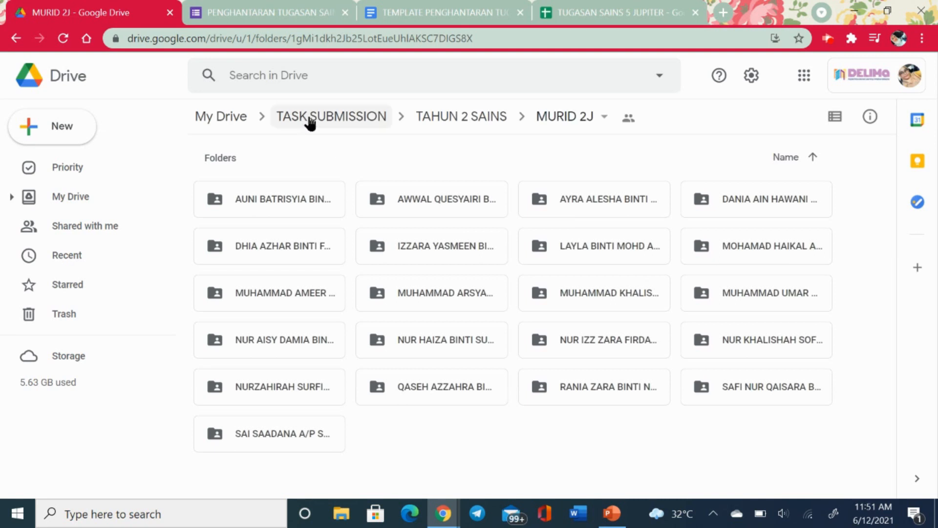
pyautogui.click(343, 117)
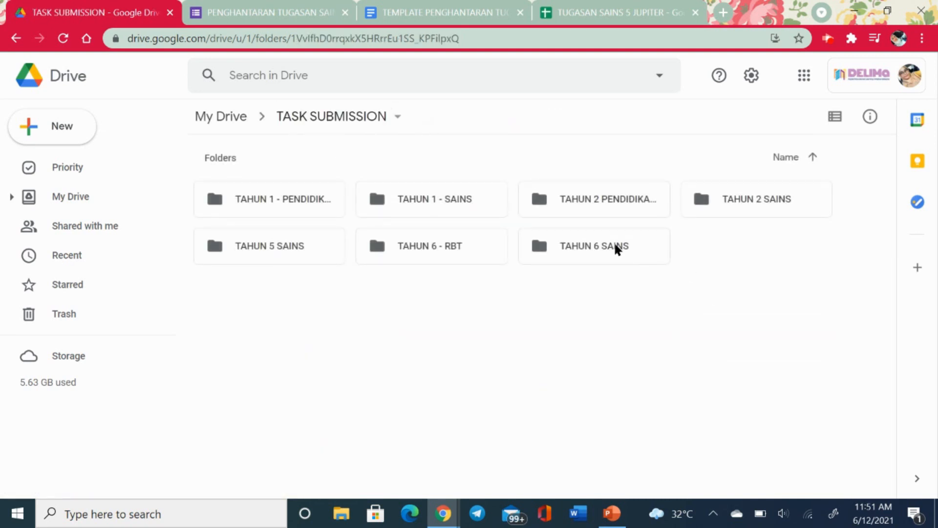
pyautogui.doubleClick(291, 252)
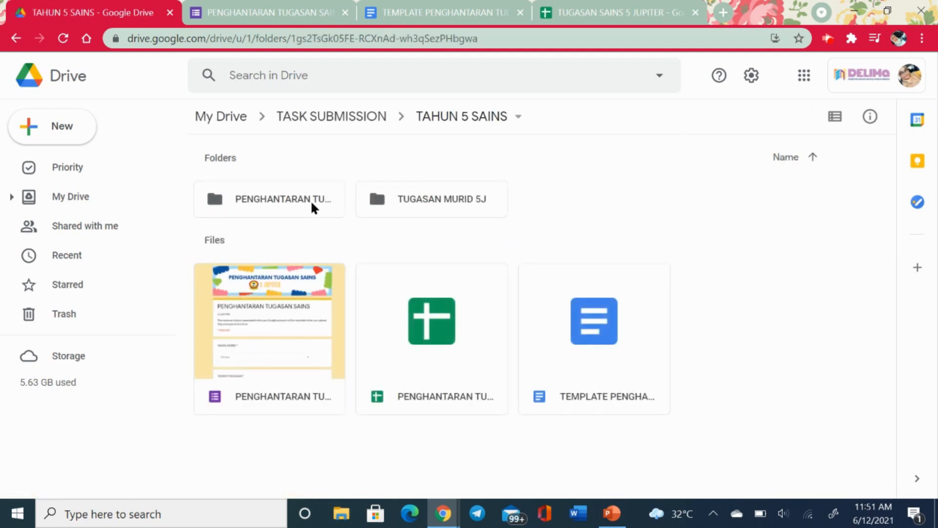
pyautogui.click(571, 14)
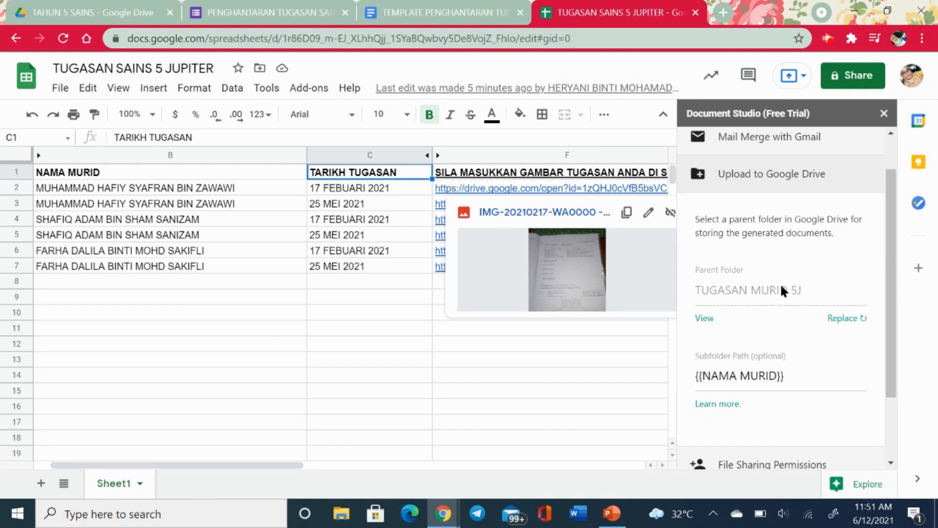
# Search for TUGASAN when replacing the parent folder and open the TUGASAN MURID 5J folder.
pyautogui.click(840, 320)
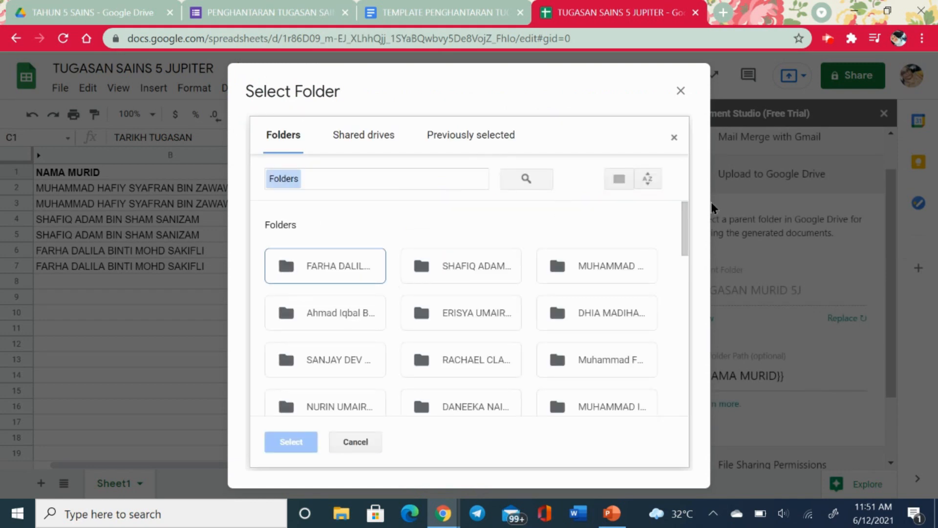
pyautogui.moveTo(683, 218)
pyautogui.mouseDown()
pyautogui.moveTo(682, 230)
pyautogui.moveTo(683, 220)
pyautogui.mouseUp()
pyautogui.click(407, 184)
pyautogui.write('TUGASAN')
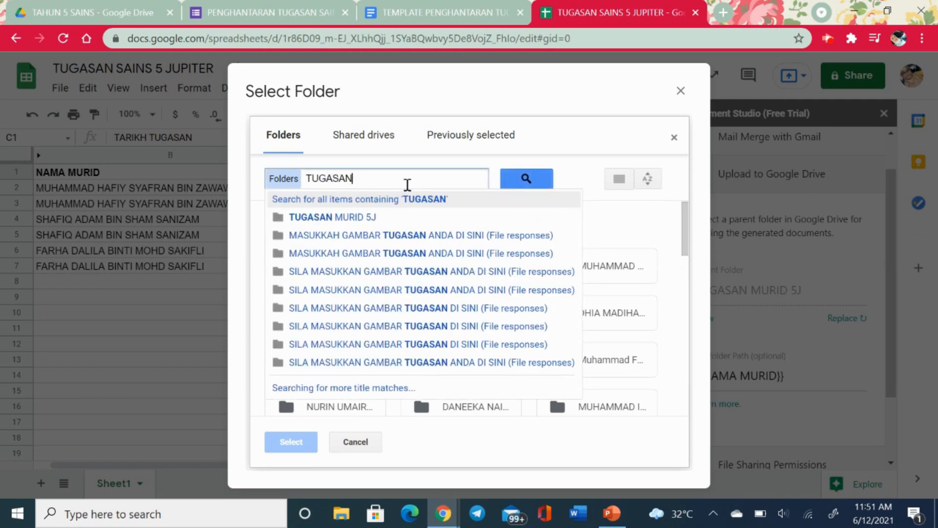
pyautogui.click(378, 218)
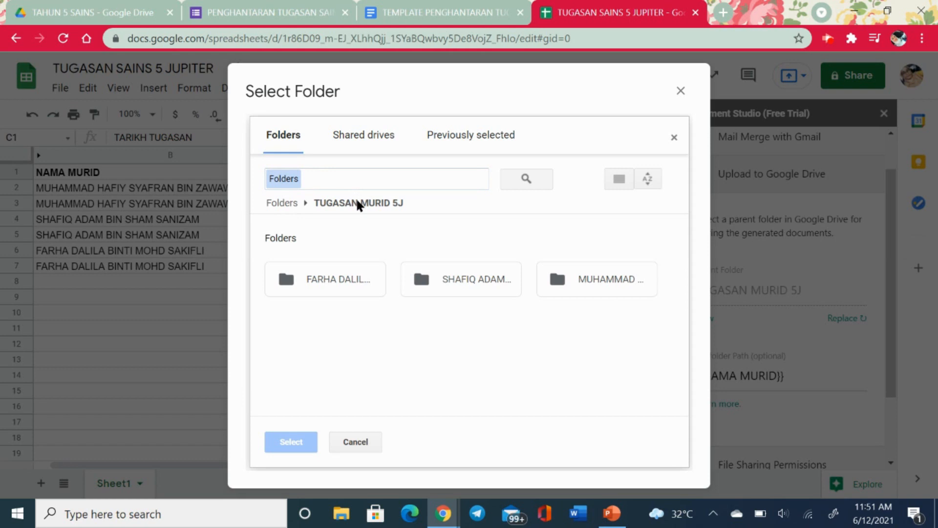
pyautogui.click(827, 41)
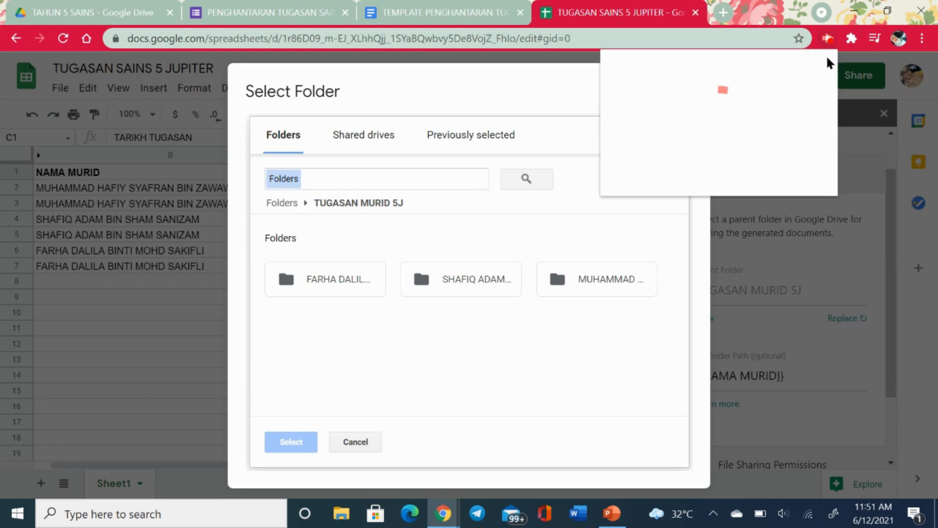
pyautogui.click(741, 192)
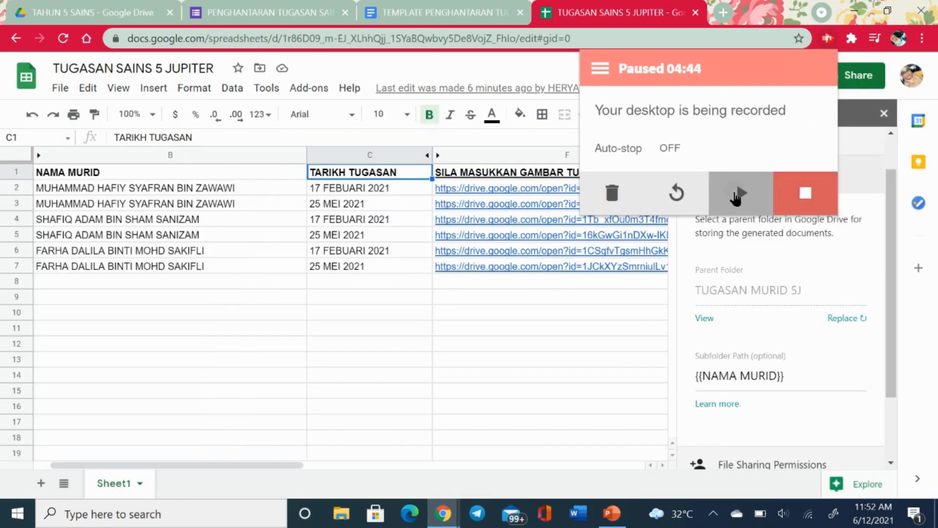
pyautogui.click(731, 191)
pyautogui.click(825, 279)
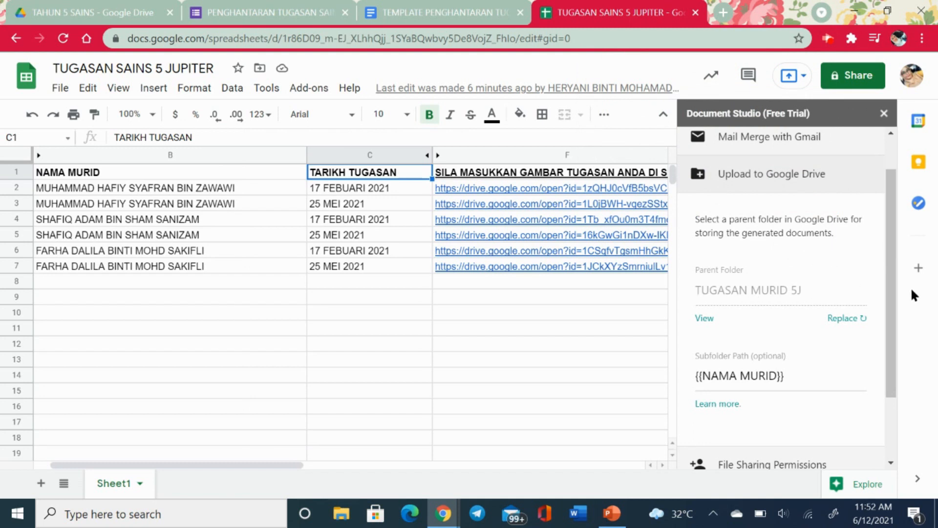
# Compare the {{NAMA MURID}} subfolder path with the student folders under TASK SUBMISSION in Drive.
pyautogui.scroll(-1, 854, 323)
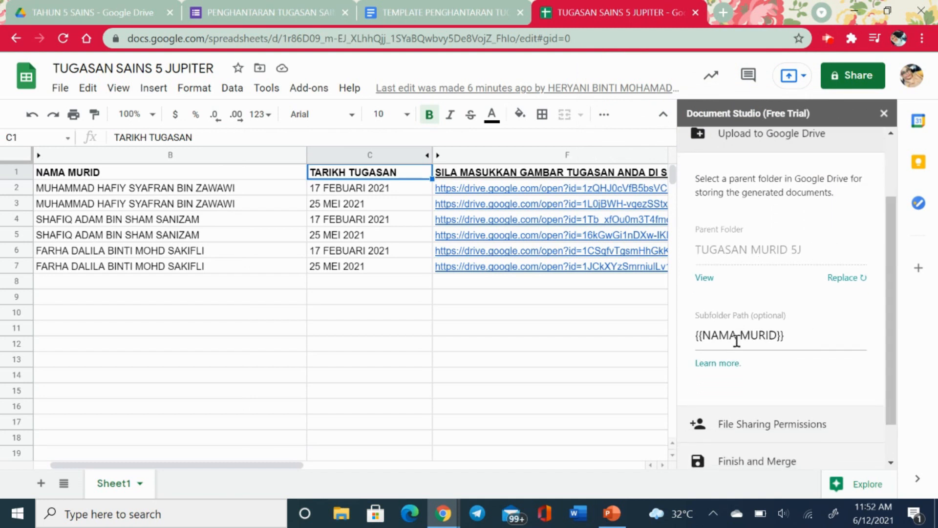
pyautogui.click(93, 12)
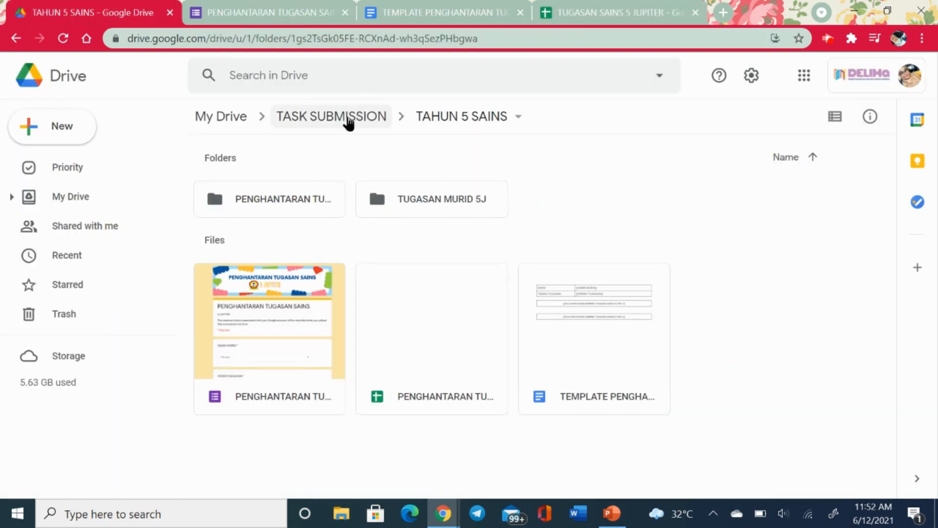
pyautogui.click(347, 117)
pyautogui.doubleClick(471, 201)
pyautogui.click(16, 38)
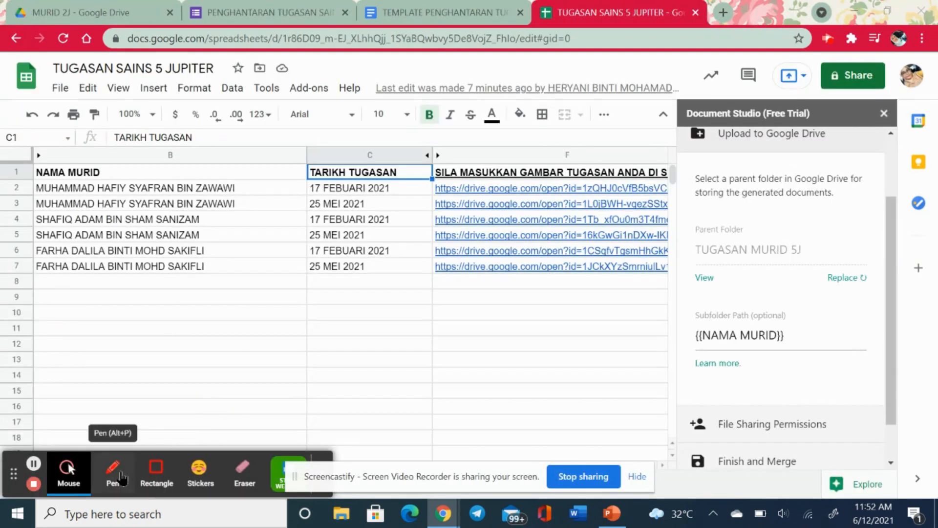
# Circle the {{NAMA MURID}} Subfolder Path field in Document Studio with the red annotation pen.
pyautogui.click(122, 476)
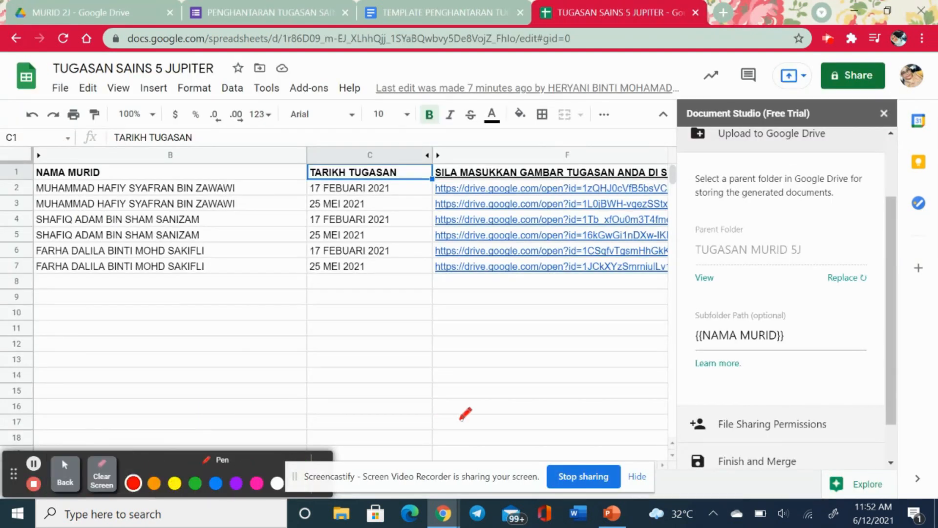
pyautogui.moveTo(726, 303)
pyautogui.mouseDown()
pyautogui.moveTo(697, 304)
pyautogui.moveTo(679, 329)
pyautogui.moveTo(739, 353)
pyautogui.moveTo(794, 357)
pyautogui.moveTo(809, 302)
pyautogui.moveTo(755, 286)
pyautogui.moveTo(726, 294)
pyautogui.mouseUp()
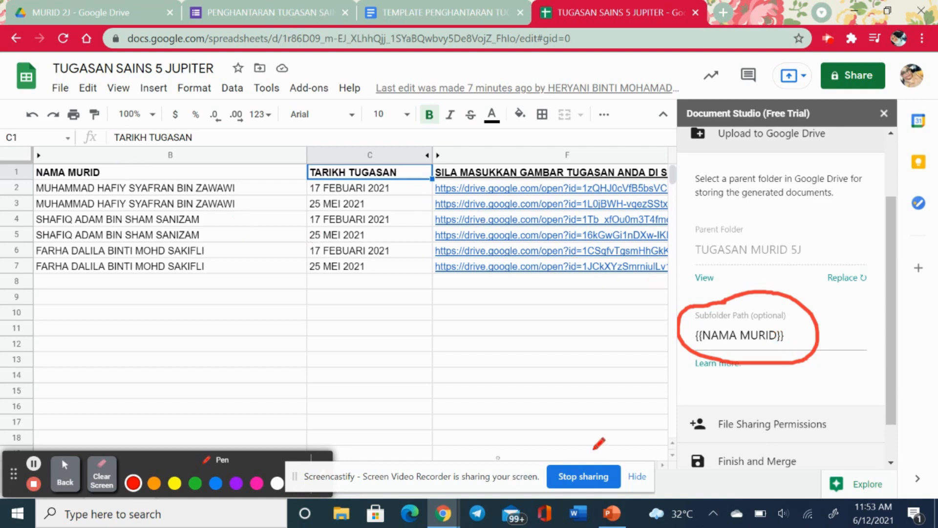
# Hide the screen-sharing notice, erase the red annotation around the Subfolder Path field, and restore the normal mouse pointer.
pyautogui.click(634, 478)
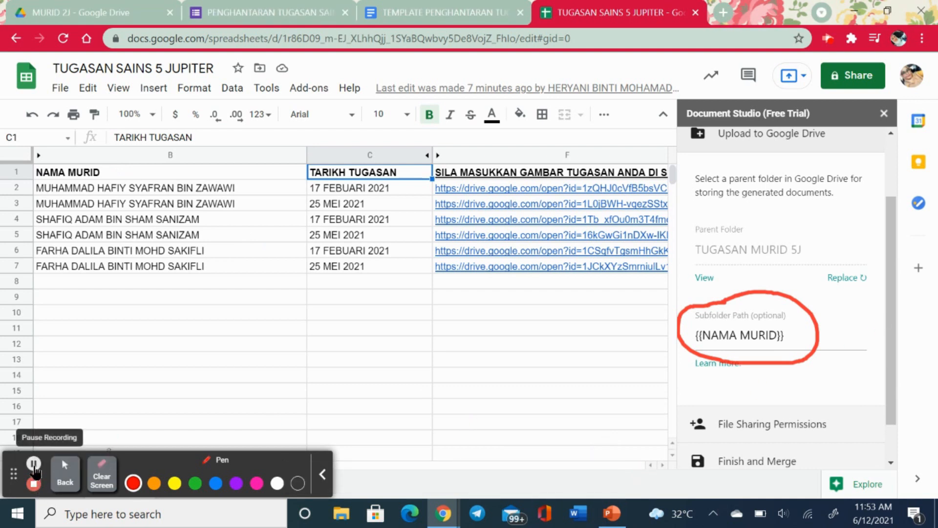
pyautogui.click(64, 464)
pyautogui.moveTo(889, 277); pyautogui.dragTo(893, 352)
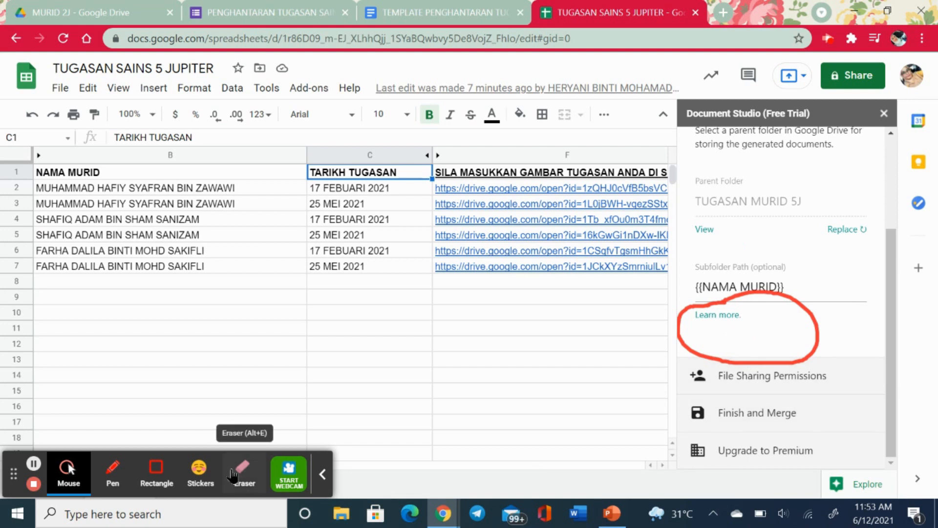
pyautogui.click(248, 474)
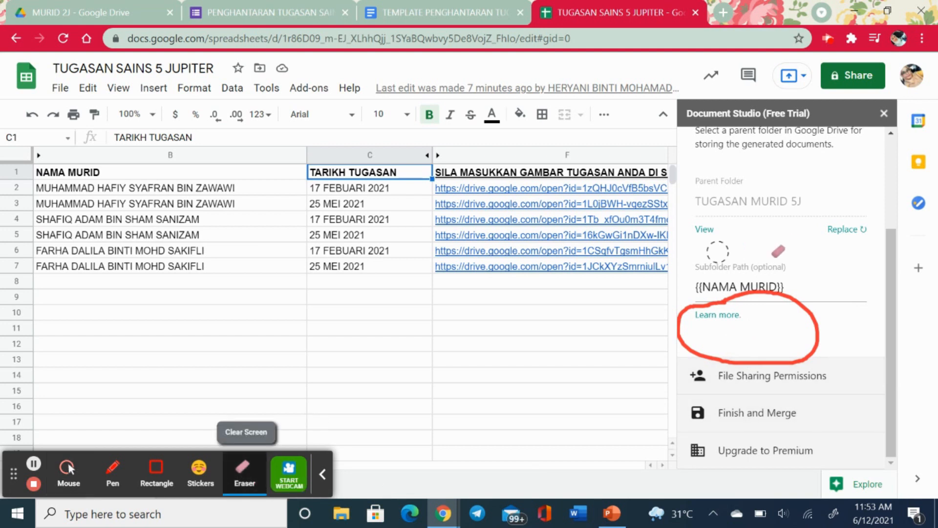
pyautogui.moveTo(683, 308)
pyautogui.mouseDown()
pyautogui.moveTo(723, 314)
pyautogui.moveTo(794, 286)
pyautogui.moveTo(731, 284)
pyautogui.moveTo(819, 325)
pyautogui.moveTo(798, 359)
pyautogui.moveTo(682, 335)
pyautogui.moveTo(675, 314)
pyautogui.moveTo(663, 313)
pyautogui.mouseUp()
pyautogui.click(239, 489)
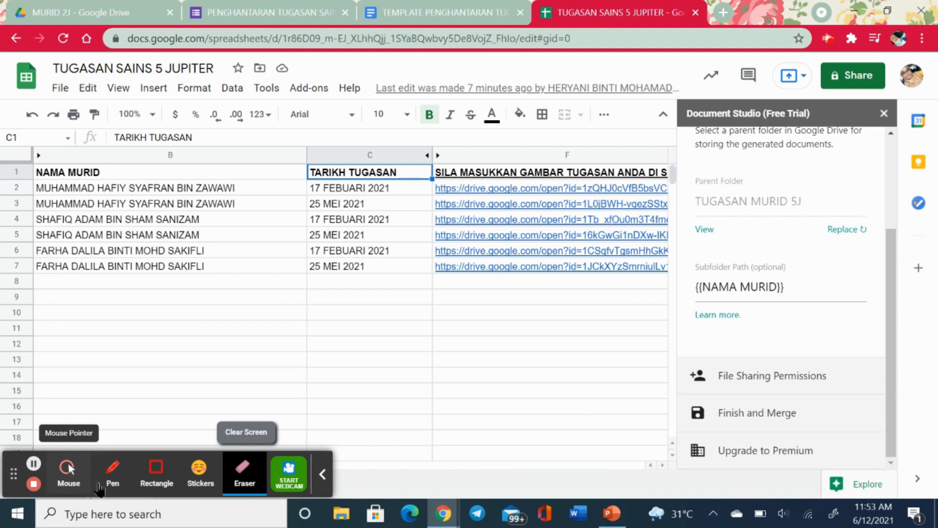
pyautogui.click(68, 472)
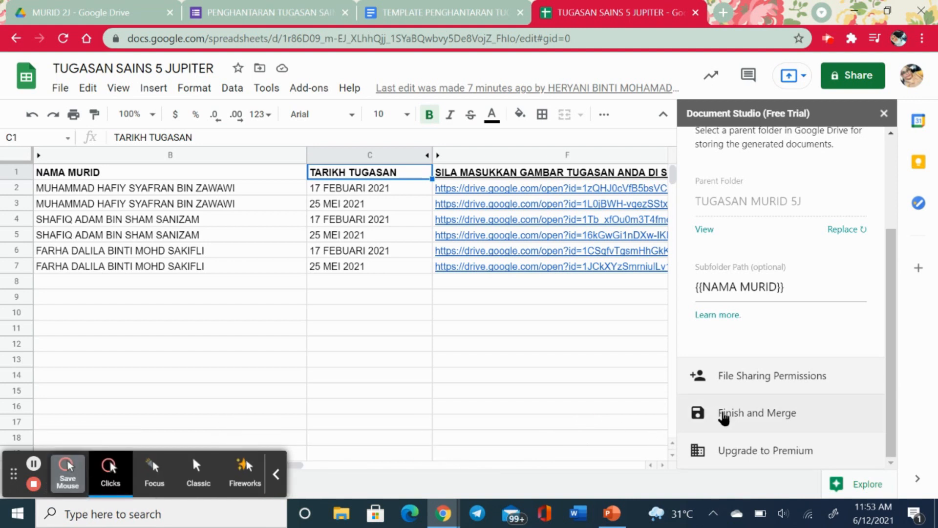
# Save the Document Studio workflow with Merge Documents Now and Merge Every Hour enabled, leaving Merge in a Single Document off.
pyautogui.click(724, 414)
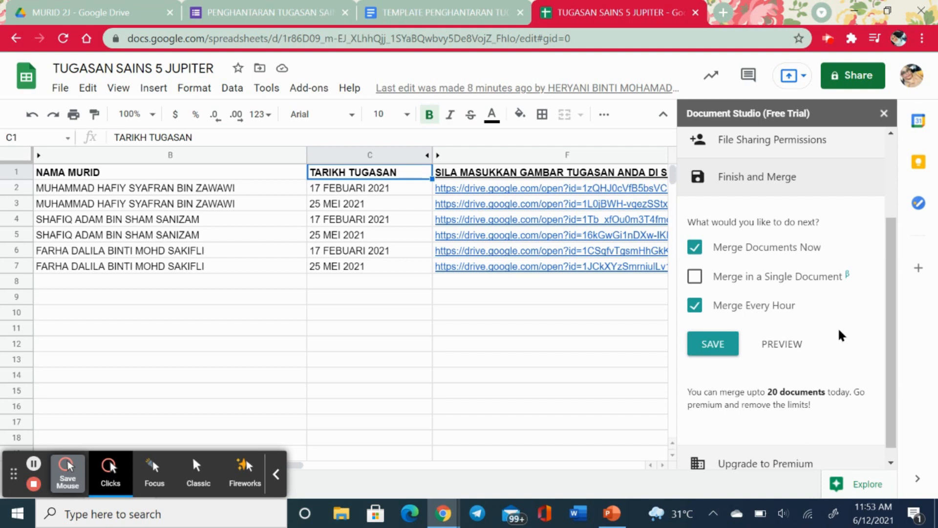
pyautogui.moveTo(890, 365); pyautogui.dragTo(894, 424)
pyautogui.click(714, 331)
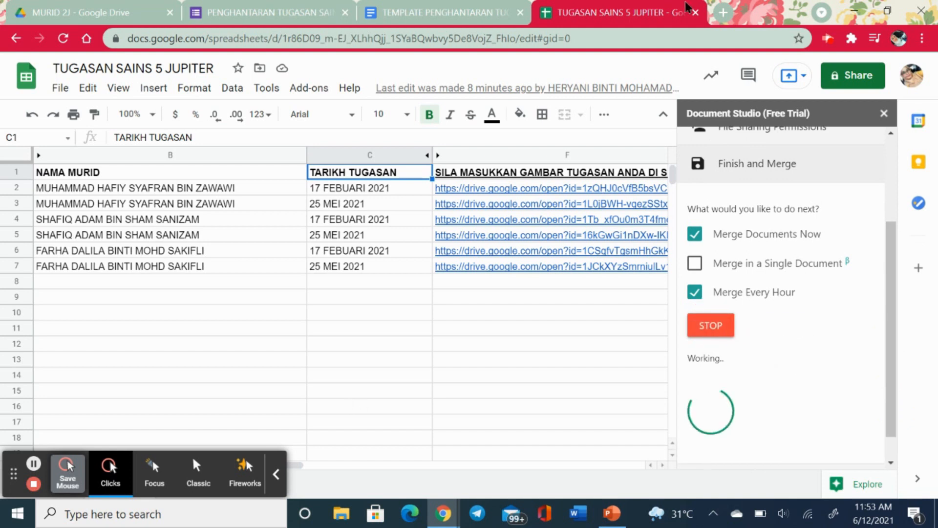
pyautogui.click(42, 468)
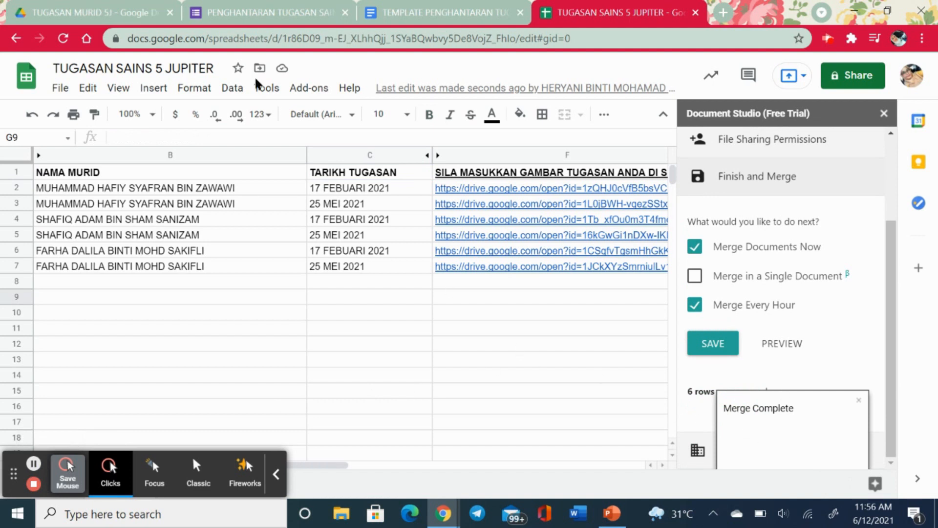
# Switch to Drive, refresh the TUGASAN MURID 5J folder and open the third student's subfolder.
pyautogui.click(122, 7)
pyautogui.click(63, 39)
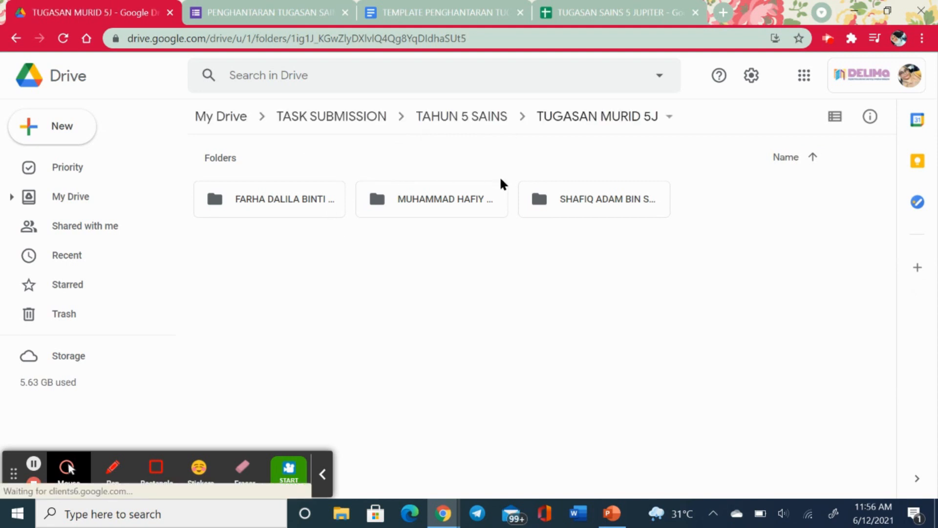
pyautogui.doubleClick(568, 204)
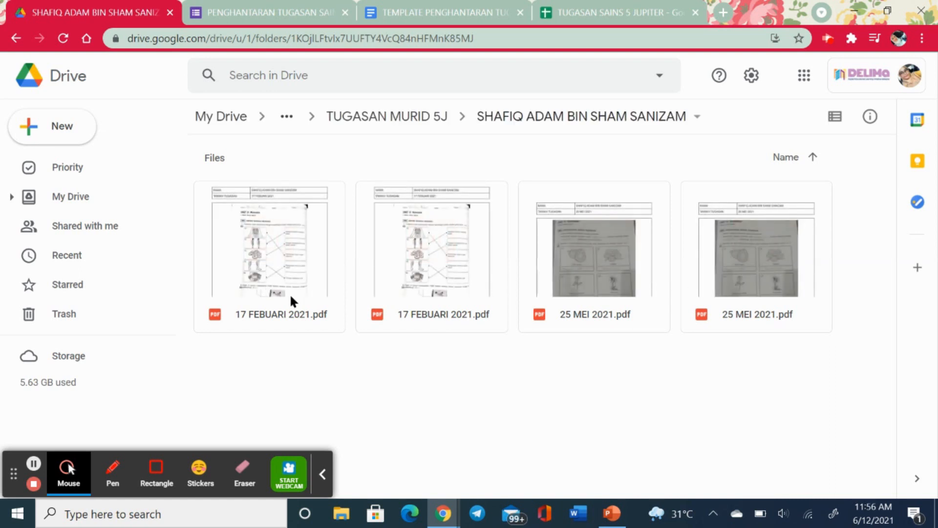
# Preview the first 17 FEBUARI 2021.pdf and the first 25 MEI 2021.pdf, checking both pages of each, and return to the folder.
pyautogui.doubleClick(290, 293)
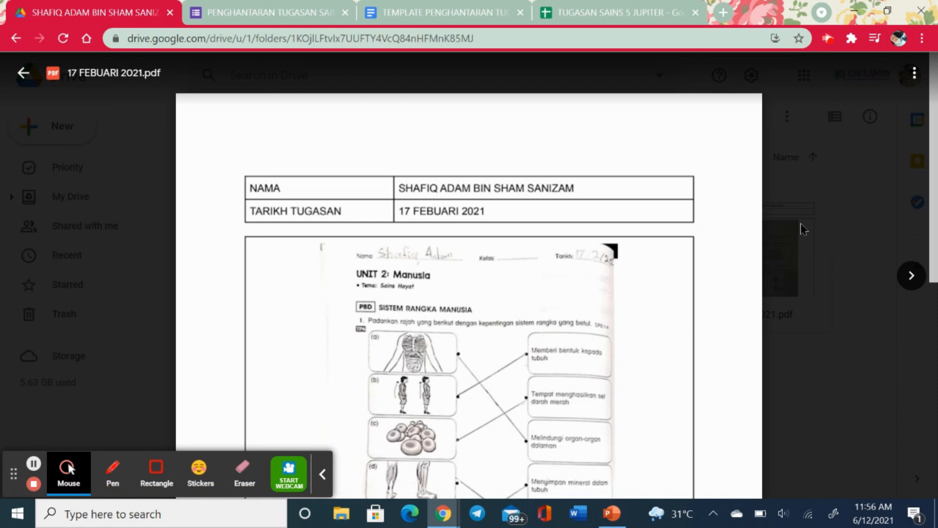
pyautogui.moveTo(933, 139); pyautogui.dragTo(902, 398)
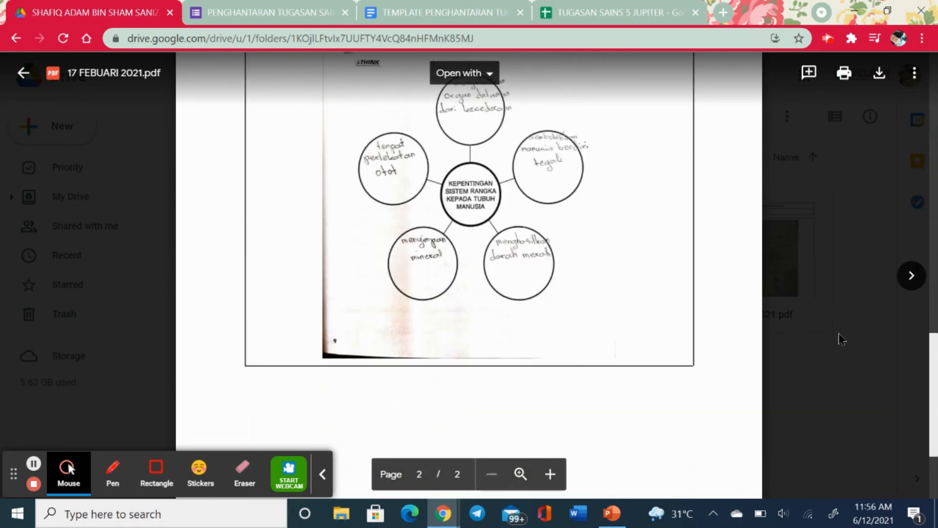
pyautogui.click(838, 336)
pyautogui.doubleClick(603, 244)
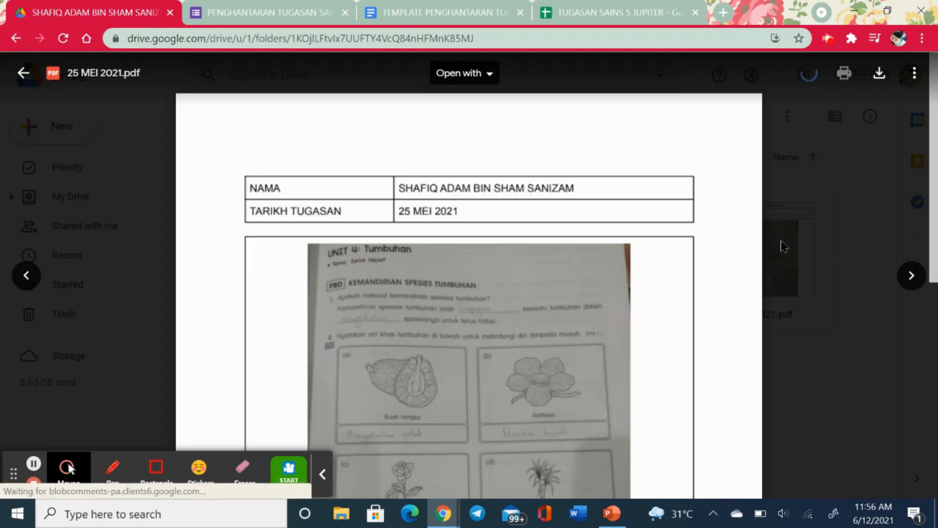
pyautogui.moveTo(932, 118); pyautogui.dragTo(935, 371)
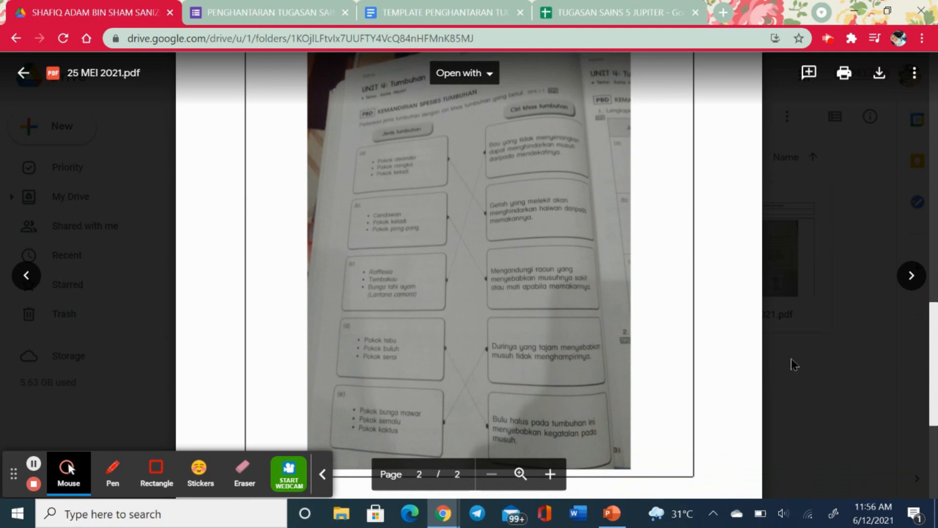
pyautogui.click(791, 359)
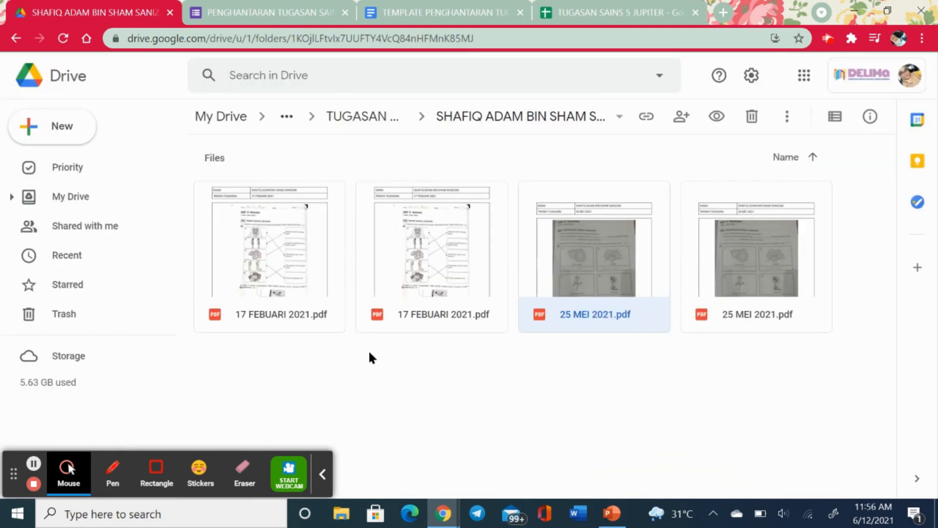
# Delete the duplicate copies of 17 FEBUARI 2021.pdf and 25 MEI 2021.pdf from the student's subfolder.
pyautogui.click(418, 260)
pyautogui.press('Delete')
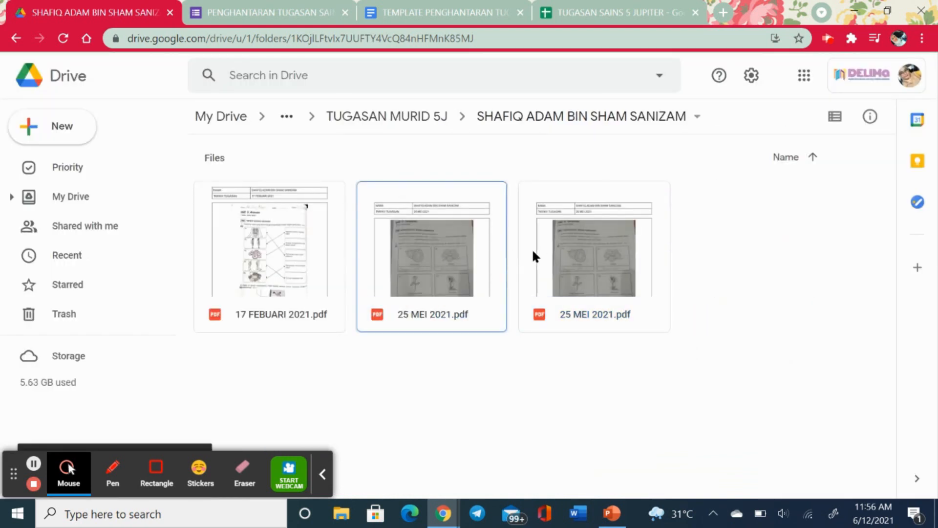
pyautogui.click(556, 258)
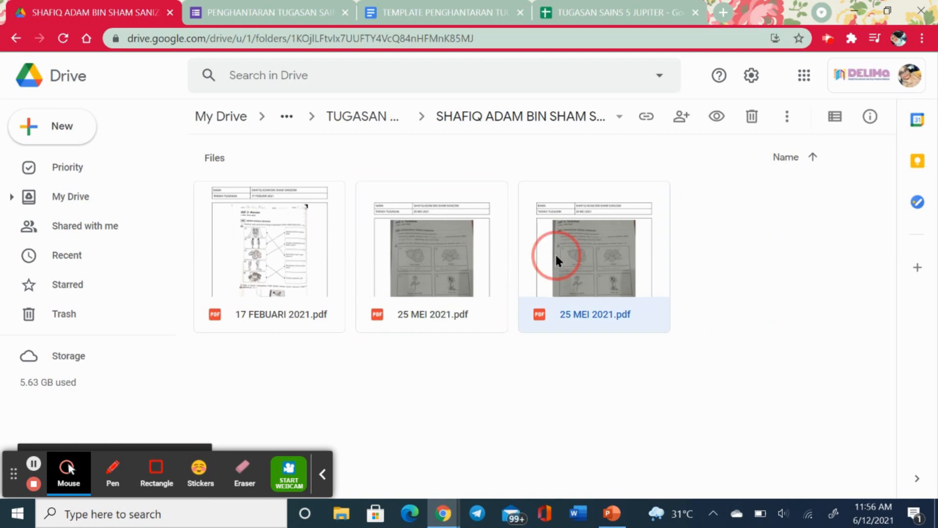
pyautogui.press('Delete')
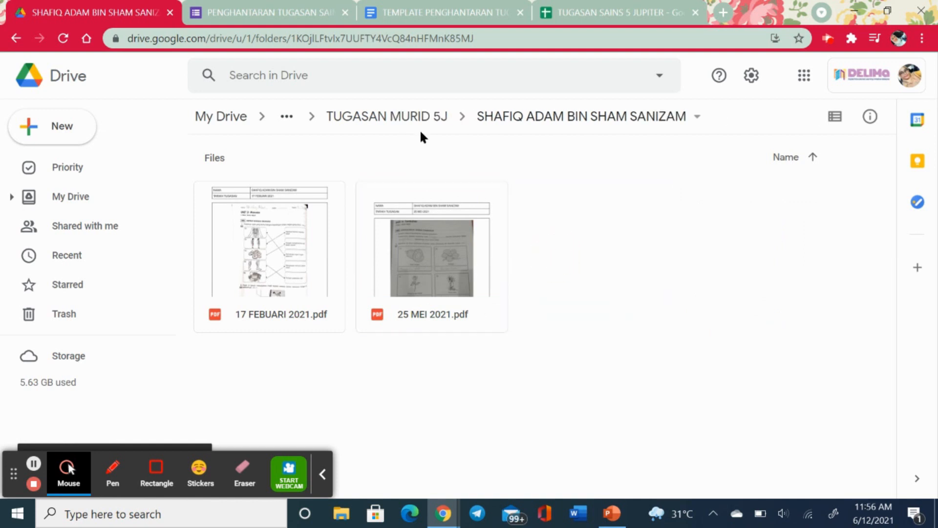